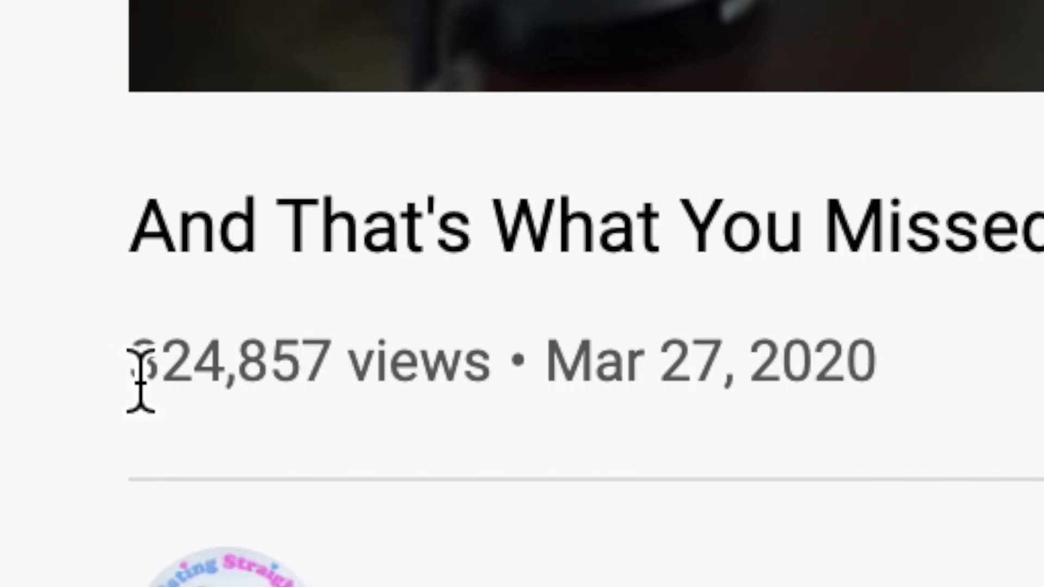
- Play the Rickey and Denzel episode's video in the mini-player, then switch it to full screen
{"action": "left_click_drag", "start_coordinate": [21, 565], "coordinate": [59, 564]}
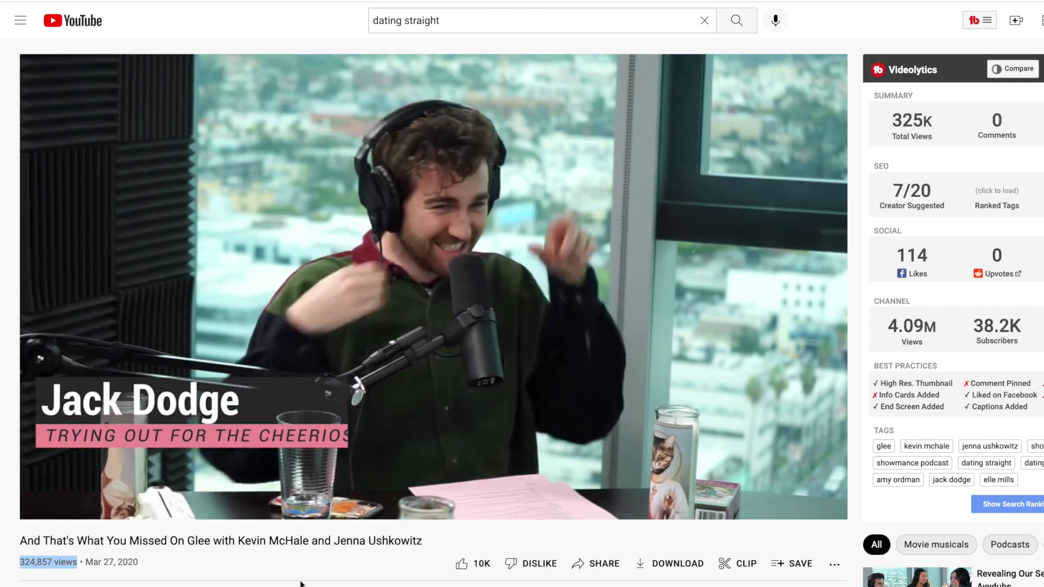
{"action": "left_click", "coordinate": [314, 575]}
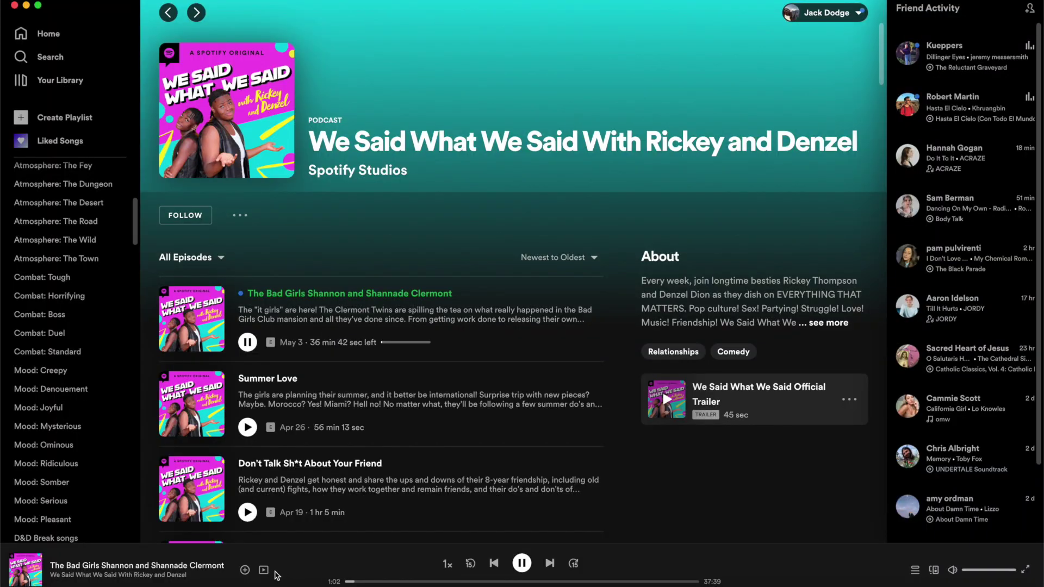
{"action": "left_click", "coordinate": [265, 571]}
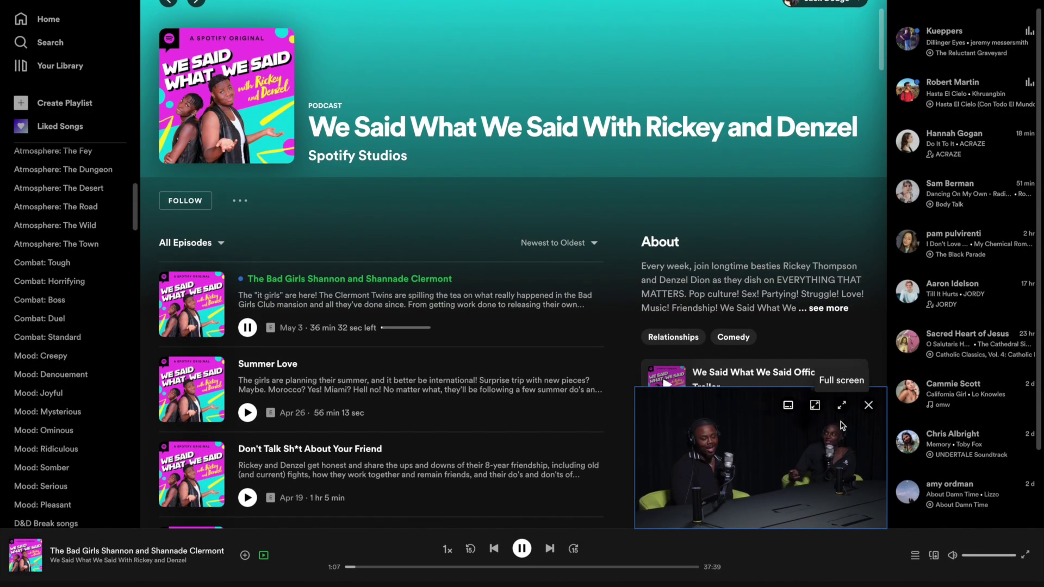
{"action": "left_click", "coordinate": [842, 420]}
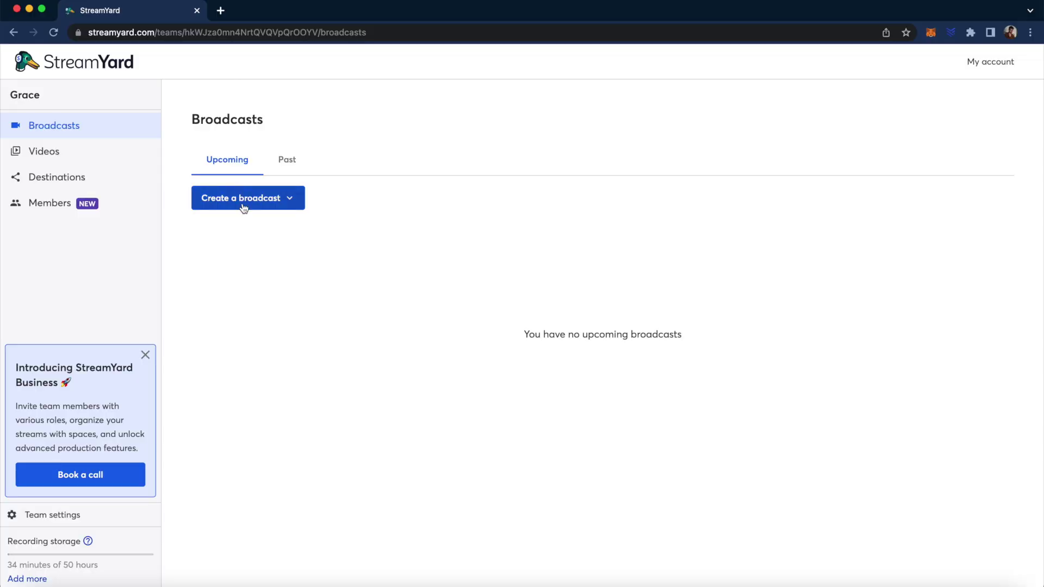
- Create a new record-only StreamYard broadcast without streaming to any destination
{"action": "left_click", "coordinate": [245, 207]}
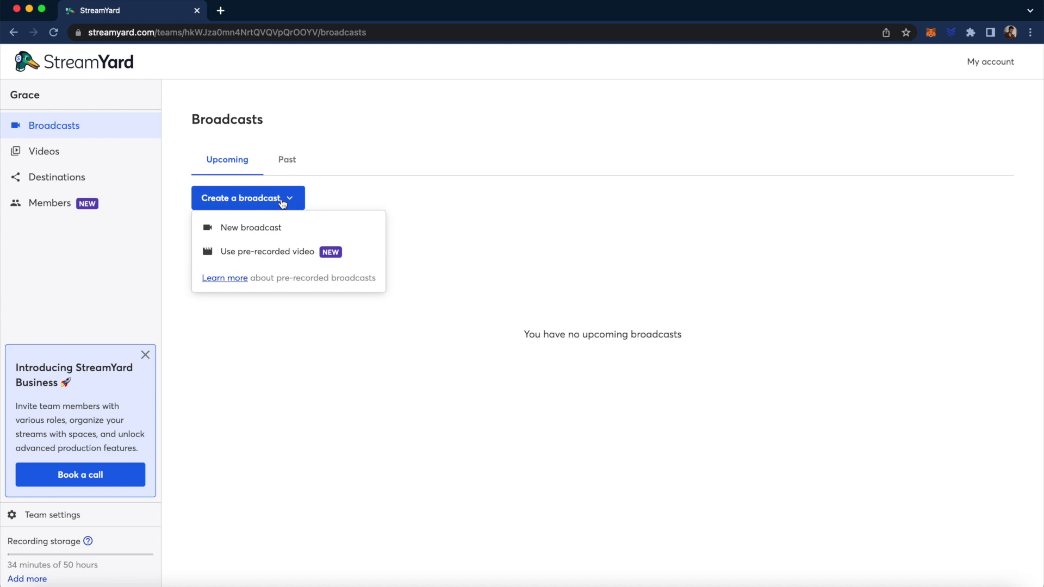
{"action": "left_click", "coordinate": [264, 228]}
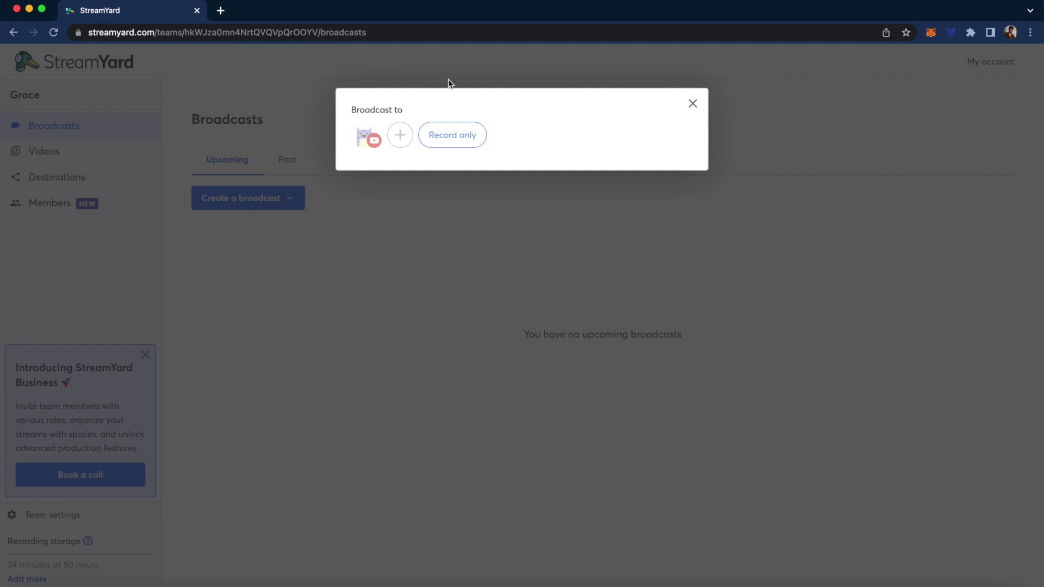
{"action": "left_click", "coordinate": [454, 145]}
{"action": "left_click", "coordinate": [563, 239]}
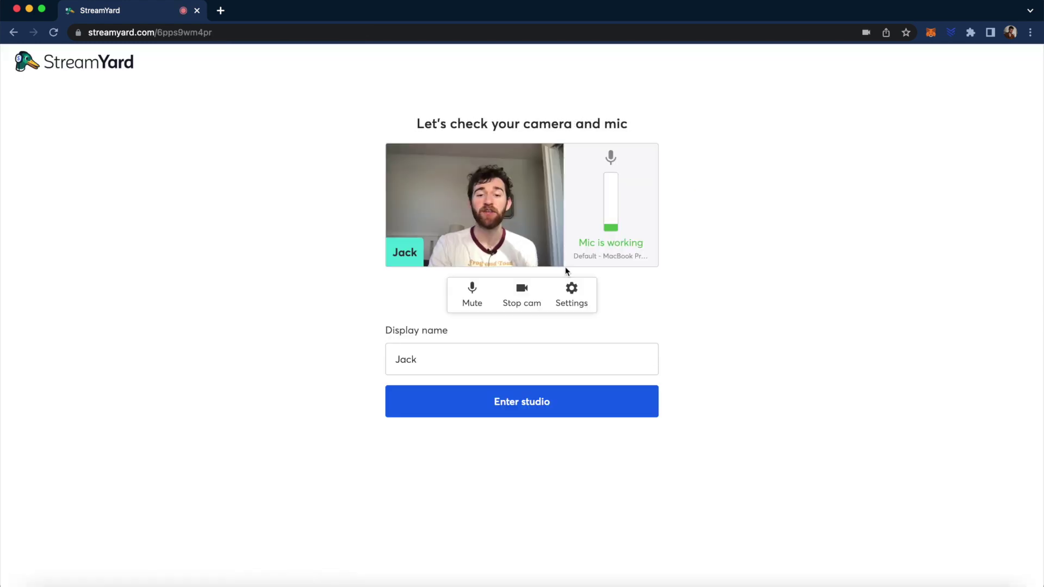
- In the camera settings, keep FaceTime HD Camera selected as the camera
{"action": "left_click", "coordinate": [573, 297]}
{"action": "left_click", "coordinate": [472, 401]}
{"action": "left_click", "coordinate": [472, 401]}
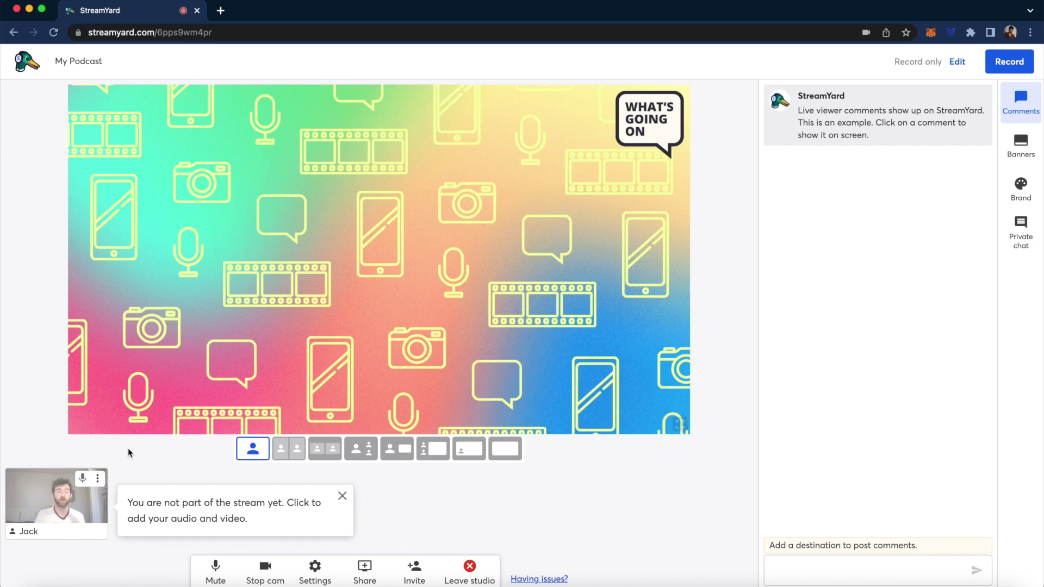
- Put the webcam feed on stage and briefly review the Share menu options
{"action": "left_click", "coordinate": [52, 508]}
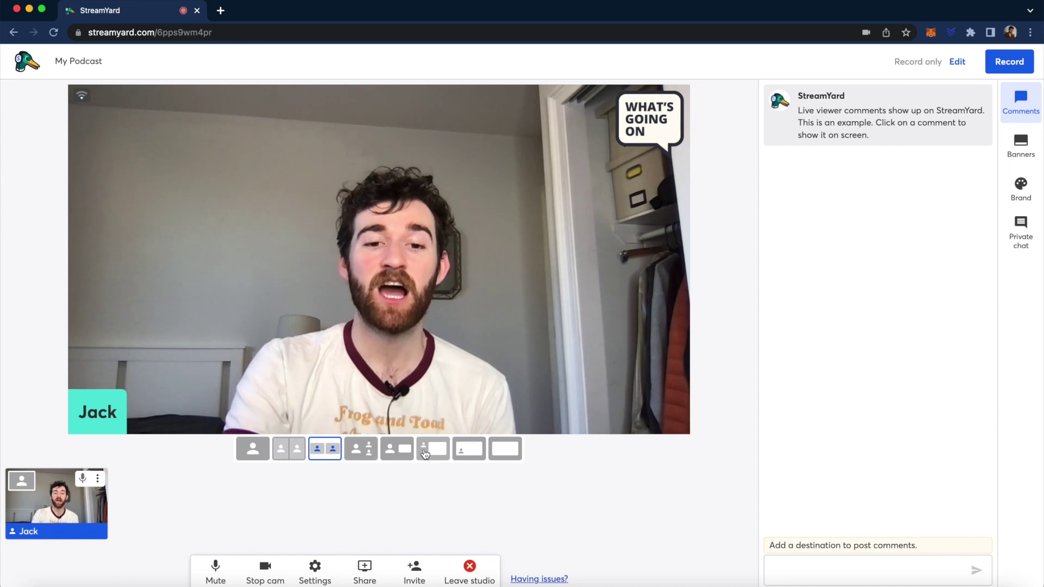
{"action": "left_click", "coordinate": [369, 571]}
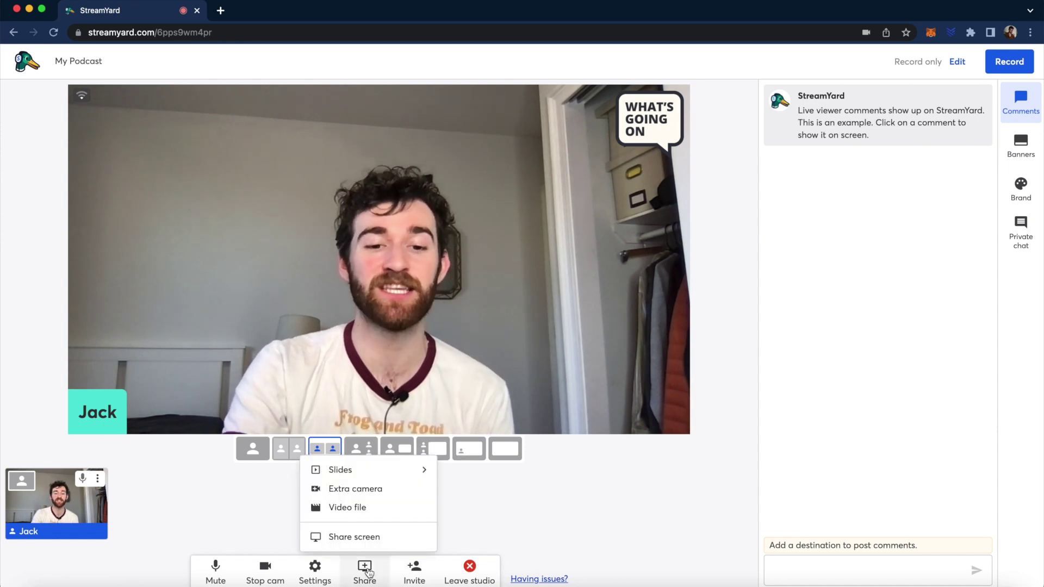
{"action": "left_click", "coordinate": [370, 572]}
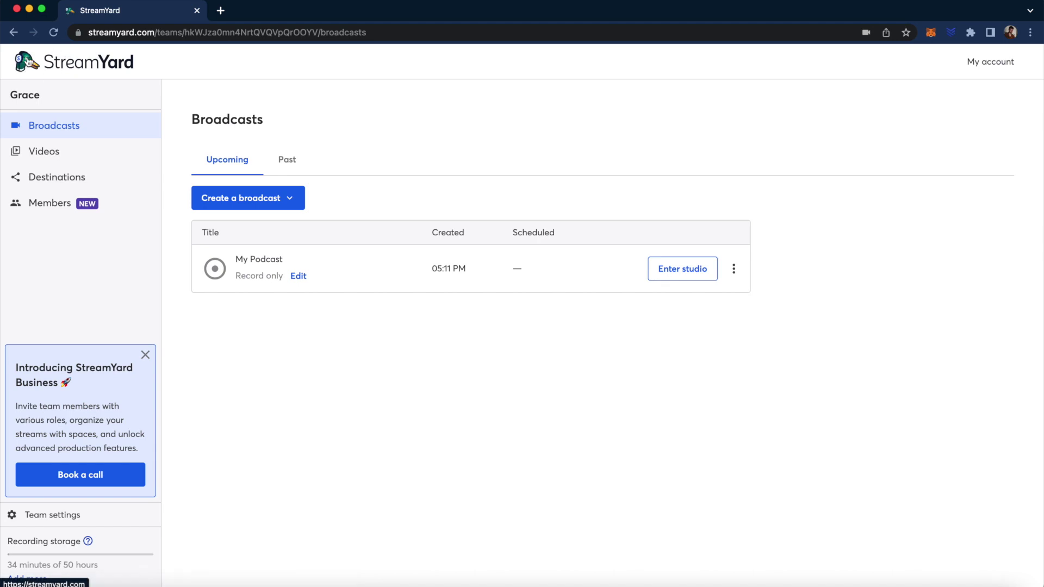
- Download the video recording of the NFT episode from the Videos list
{"action": "left_click", "coordinate": [53, 155]}
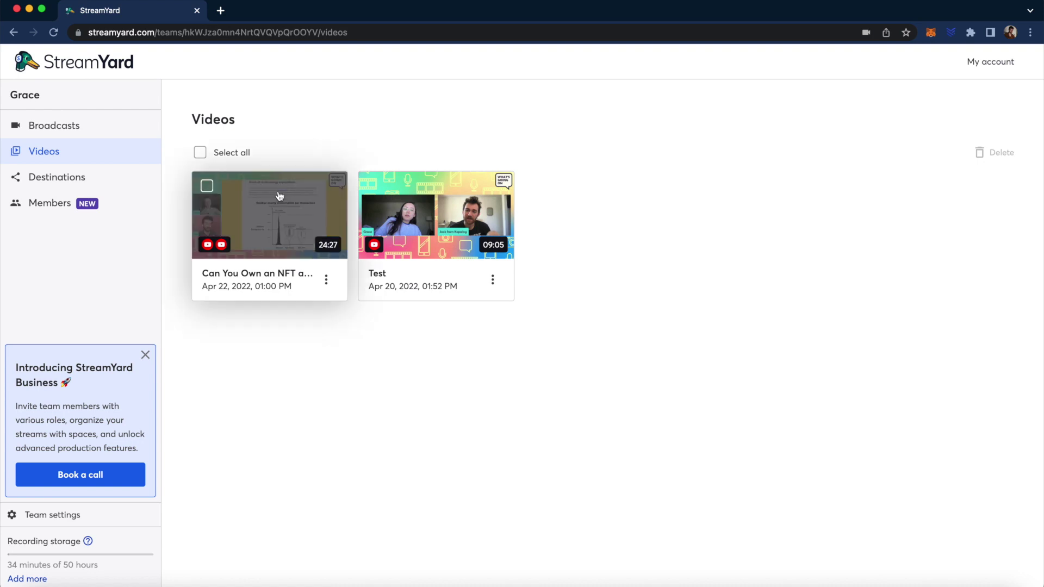
{"action": "left_click", "coordinate": [287, 216]}
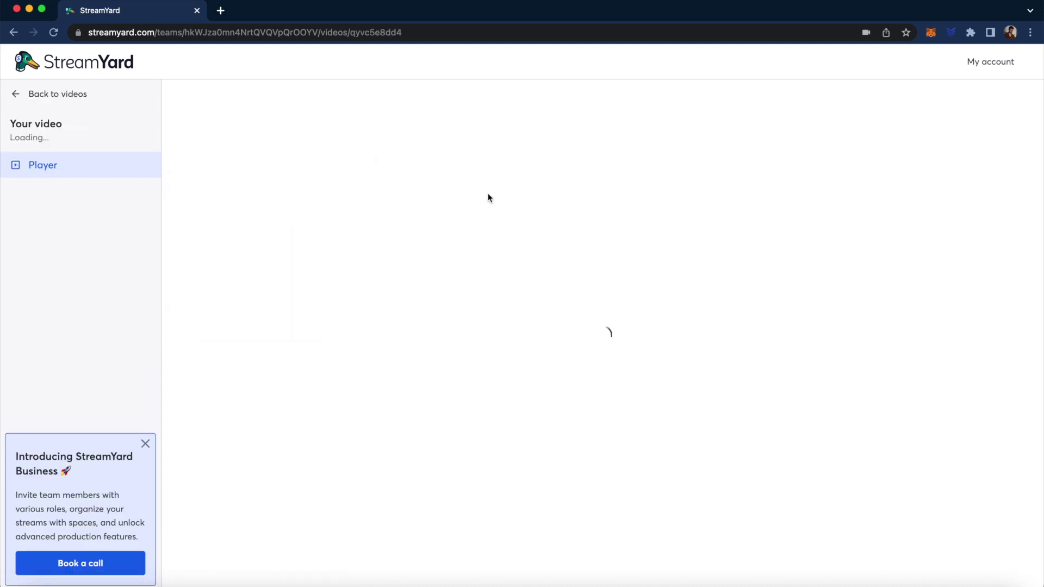
{"action": "left_click", "coordinate": [884, 117]}
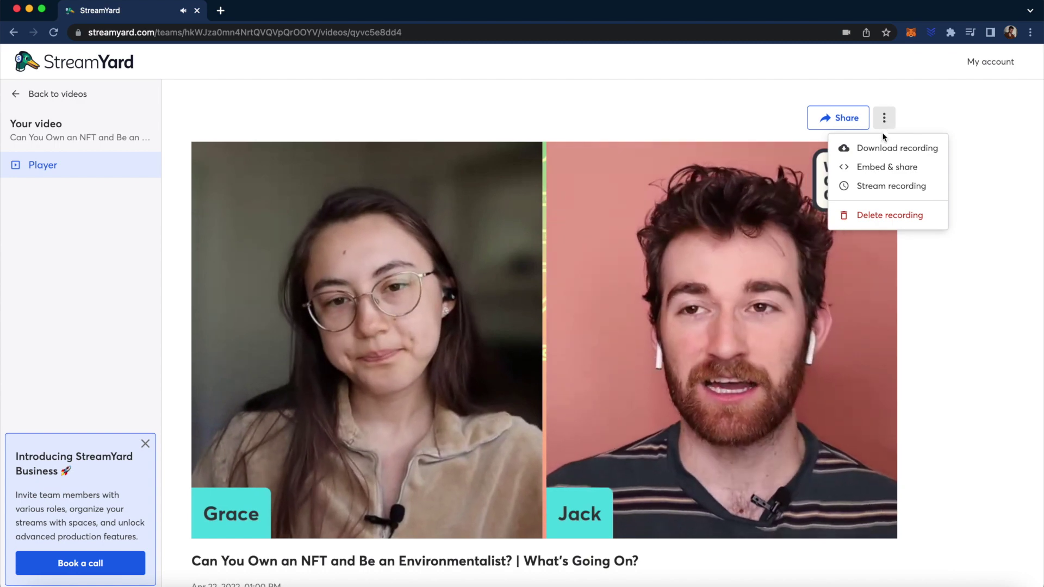
{"action": "left_click", "coordinate": [877, 144]}
{"action": "left_click", "coordinate": [571, 339]}
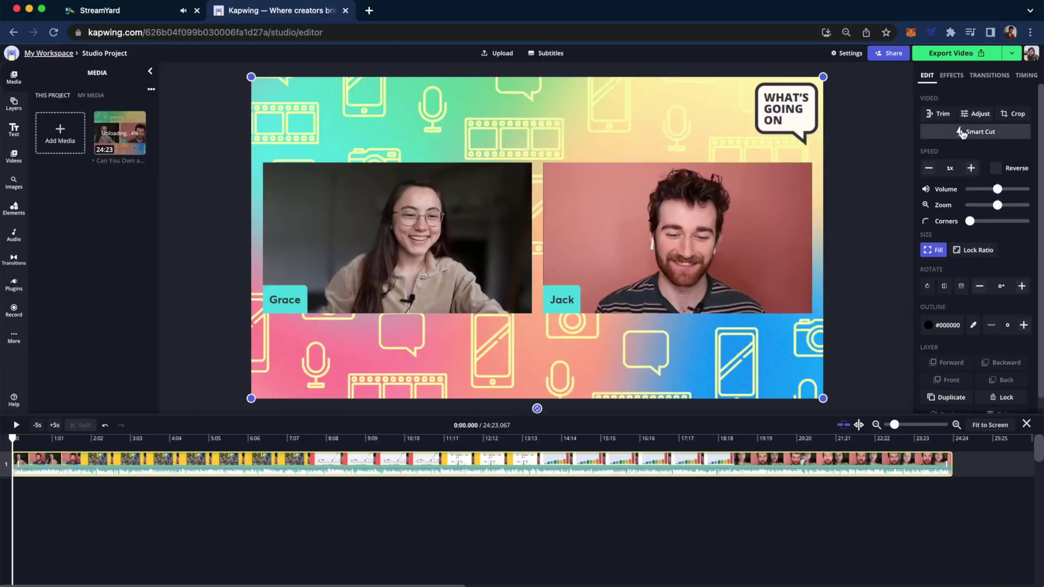
- Open Smart Cut from the Edit panel for the podcast video
{"action": "left_click", "coordinate": [975, 132]}
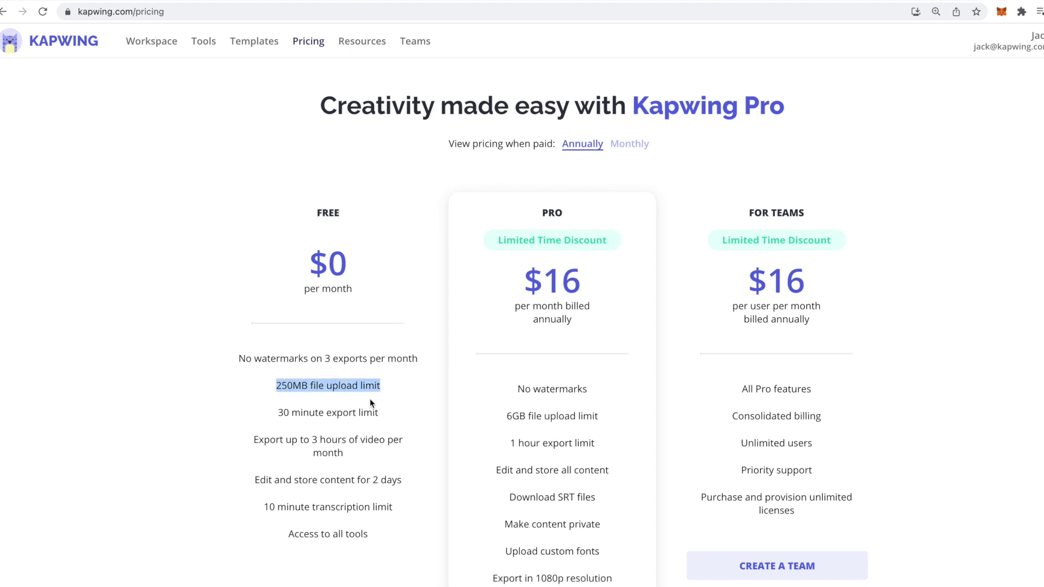
{"action": "left_click", "coordinate": [402, 417]}
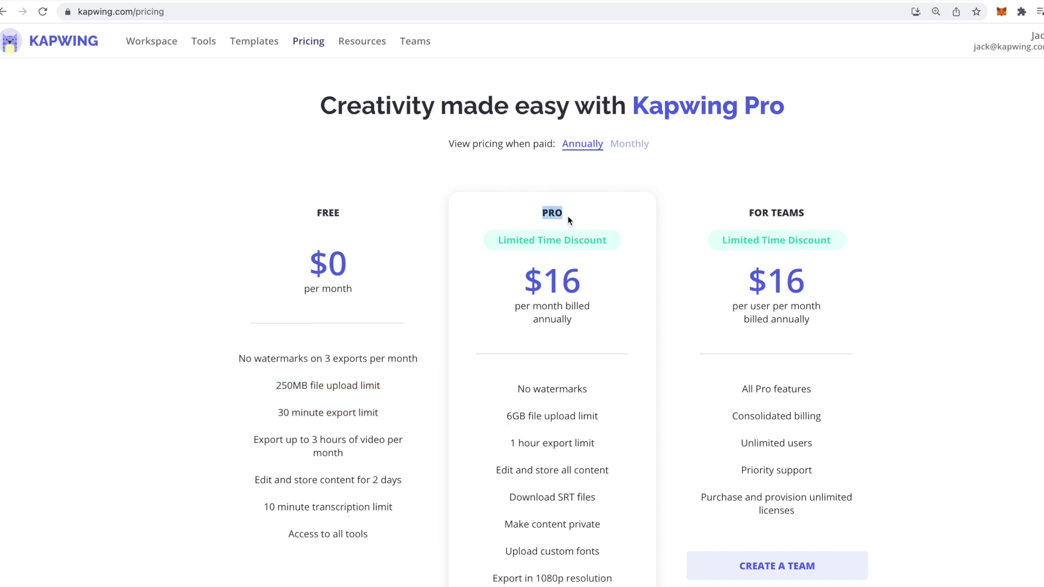
{"action": "left_click", "coordinate": [607, 445]}
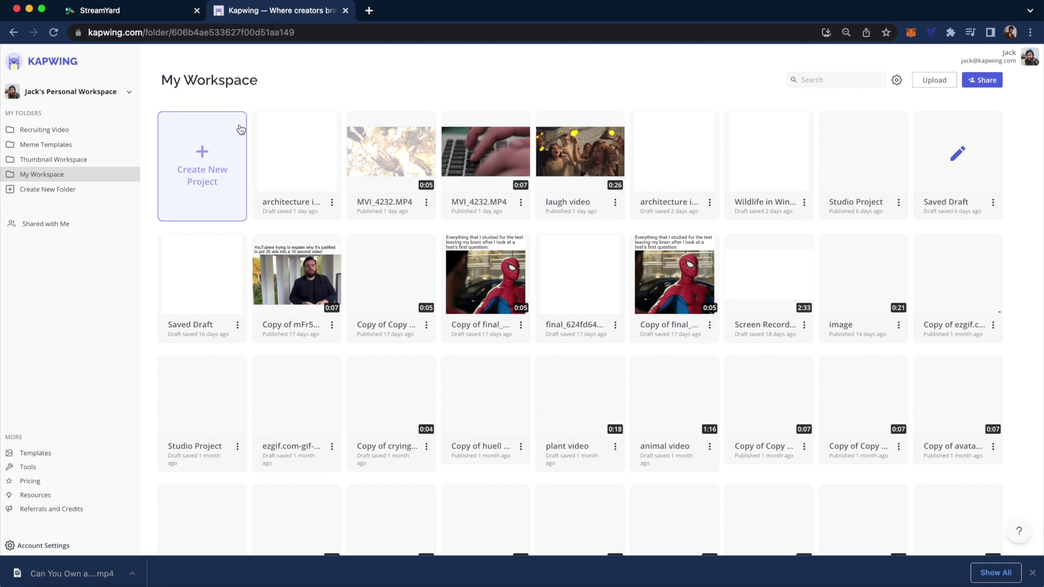
- Create a new Kapwing project and drag the downloaded podcast .mp4 into it
{"action": "left_click", "coordinate": [201, 150]}
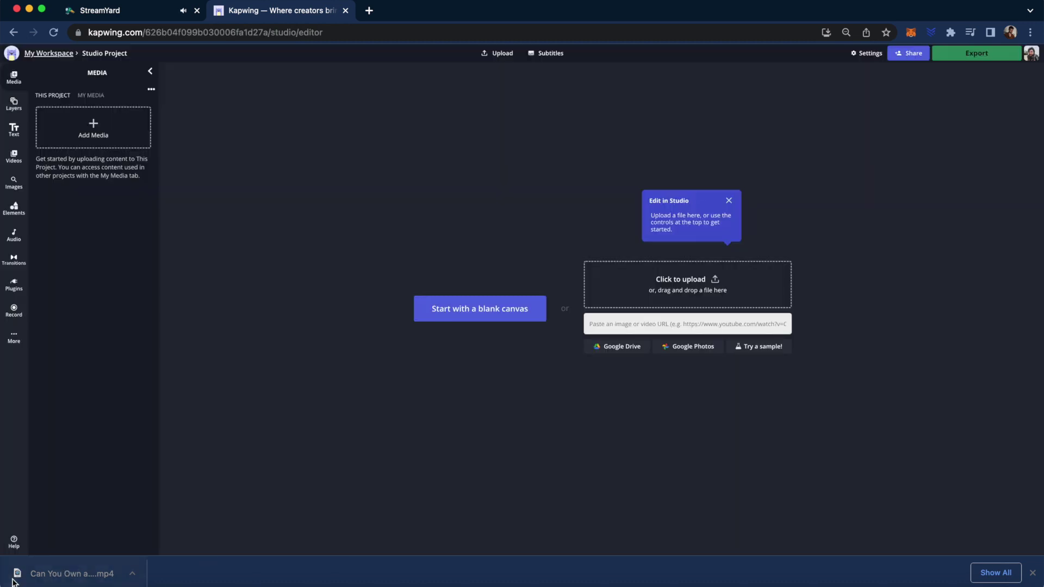
{"action": "left_click_drag", "start_coordinate": [284, 339], "coordinate": [379, 310]}
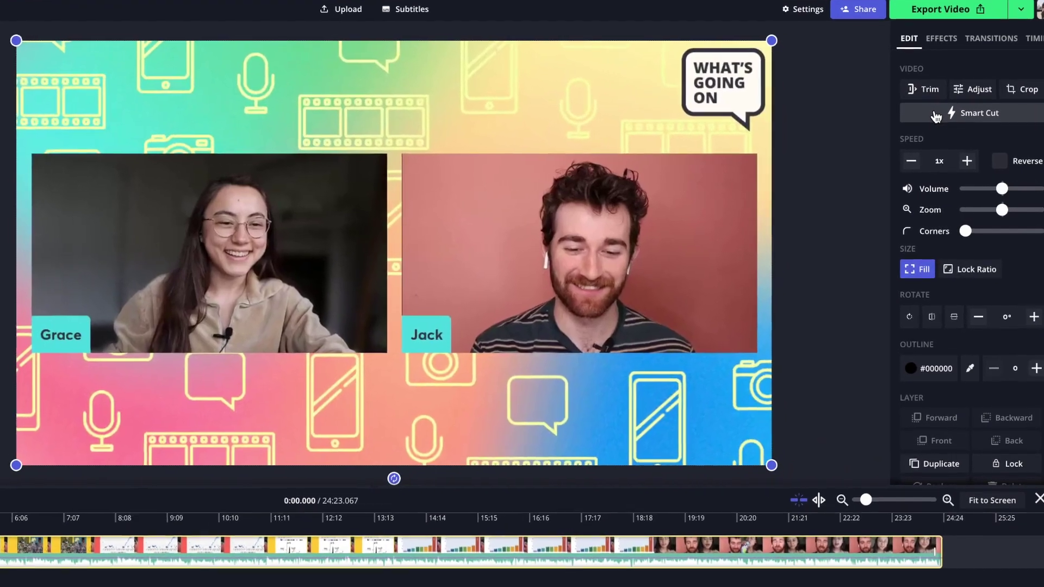
- Run Smart Cut at middle silence sensitivity, keeping the pause near 0:19.7
{"action": "left_click", "coordinate": [936, 116]}
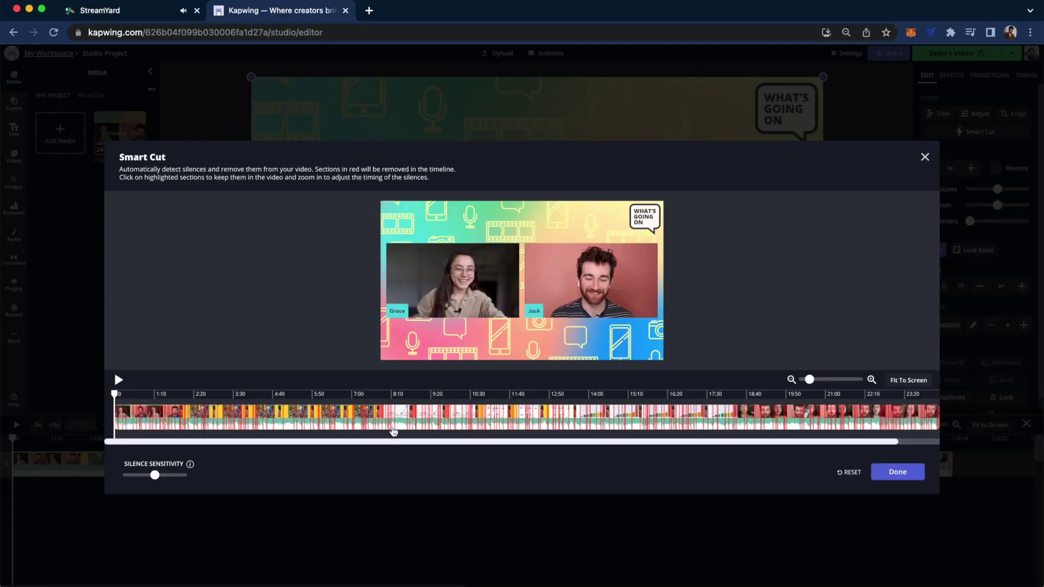
{"action": "left_click_drag", "start_coordinate": [155, 475], "coordinate": [146, 476]}
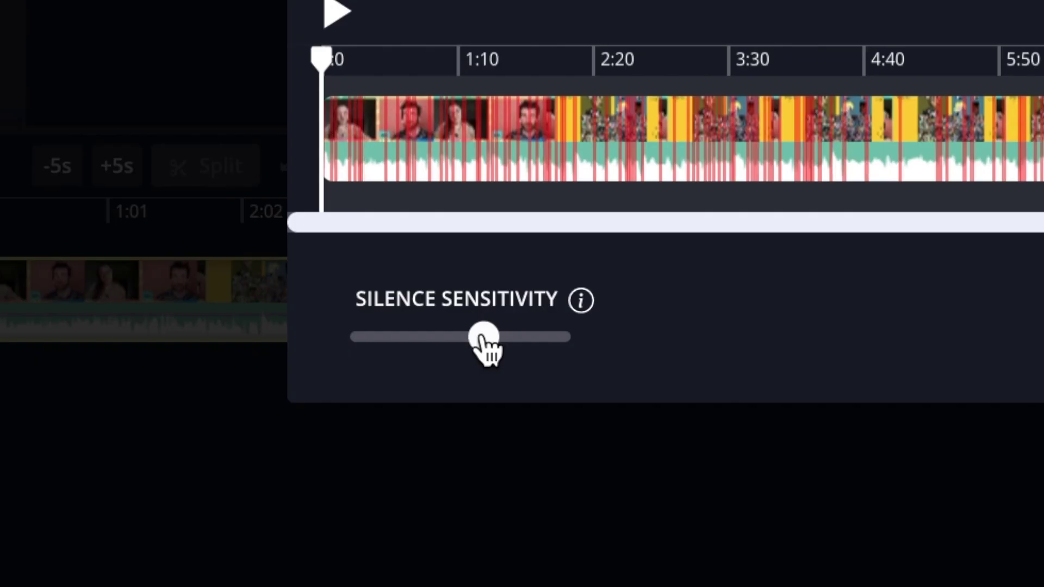
{"action": "left_click_drag", "start_coordinate": [413, 340], "coordinate": [454, 338]}
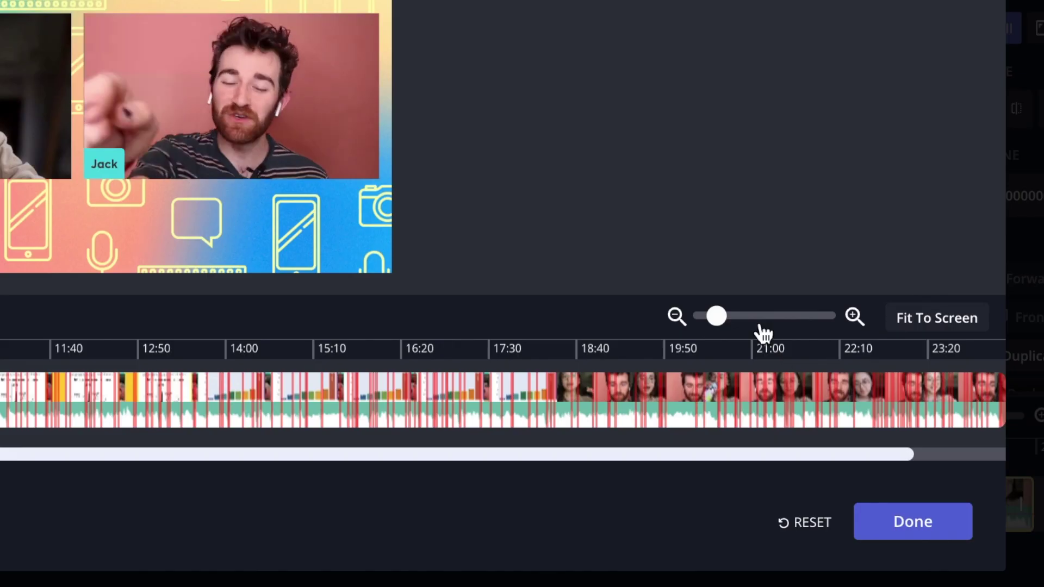
{"action": "left_click_drag", "start_coordinate": [829, 382], "coordinate": [862, 379]}
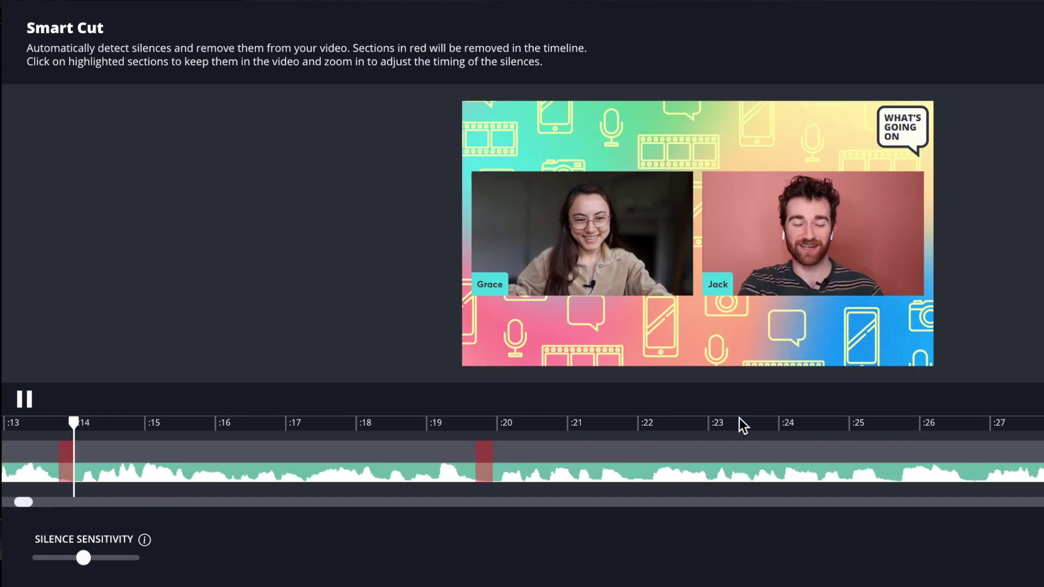
{"action": "left_click", "coordinate": [486, 472]}
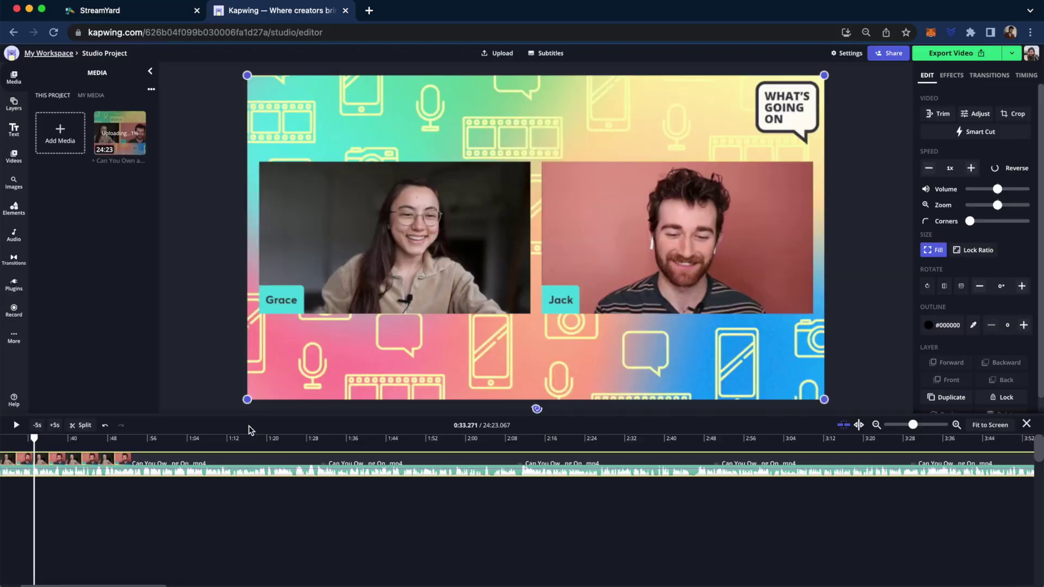
- Cut the section from 0:38.47 to 0:44.85 out of the podcast clip
{"action": "scroll", "coordinate": [80, 443], "scroll_direction": "up", "scroll_amount": 5}
{"action": "left_click_drag", "start_coordinate": [34, 441], "coordinate": [138, 437]}
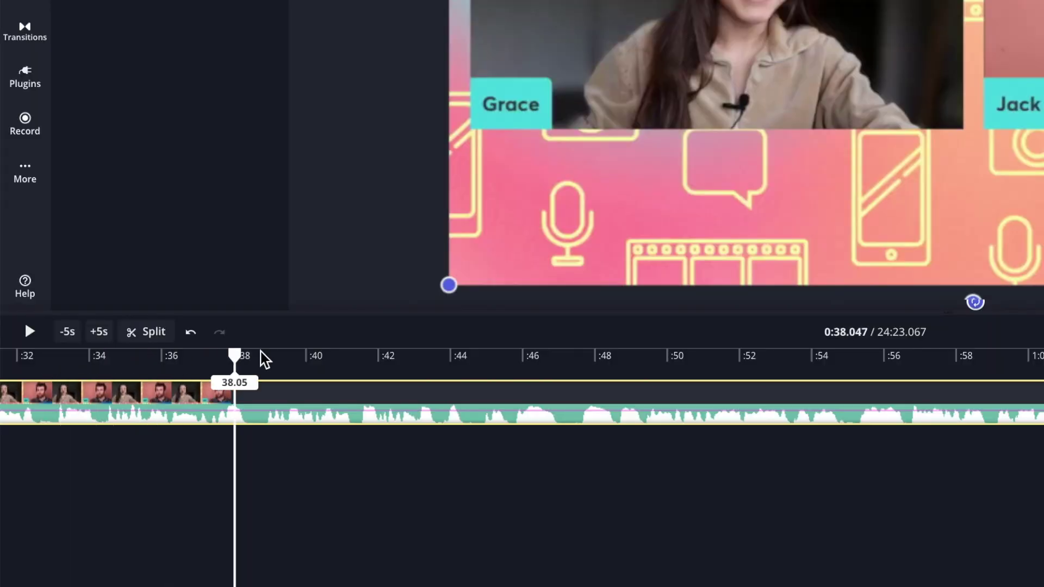
{"action": "left_click_drag", "start_coordinate": [250, 354], "coordinate": [250, 354]}
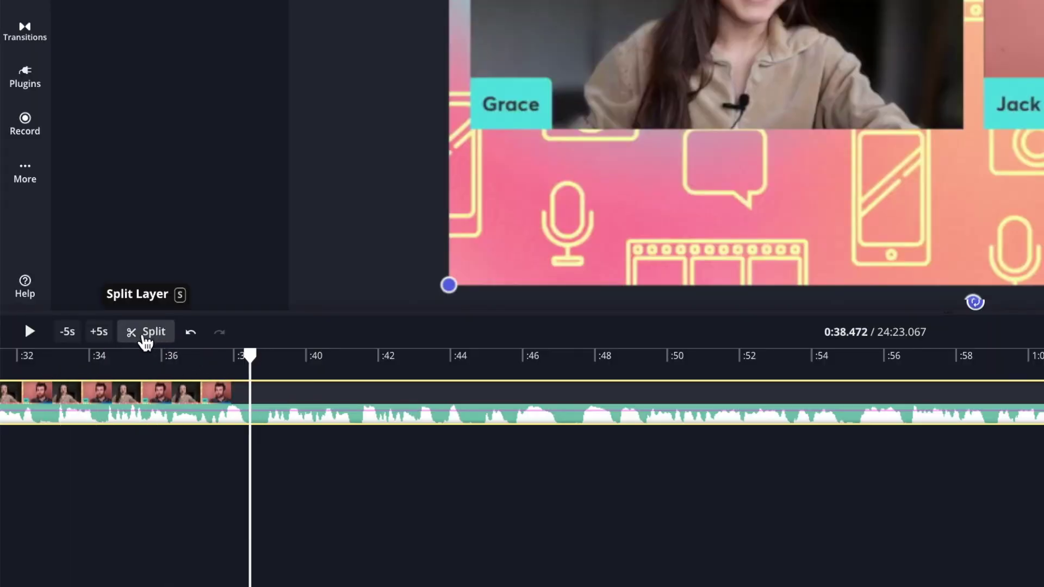
{"action": "left_click", "coordinate": [167, 344]}
{"action": "left_click", "coordinate": [479, 358]}
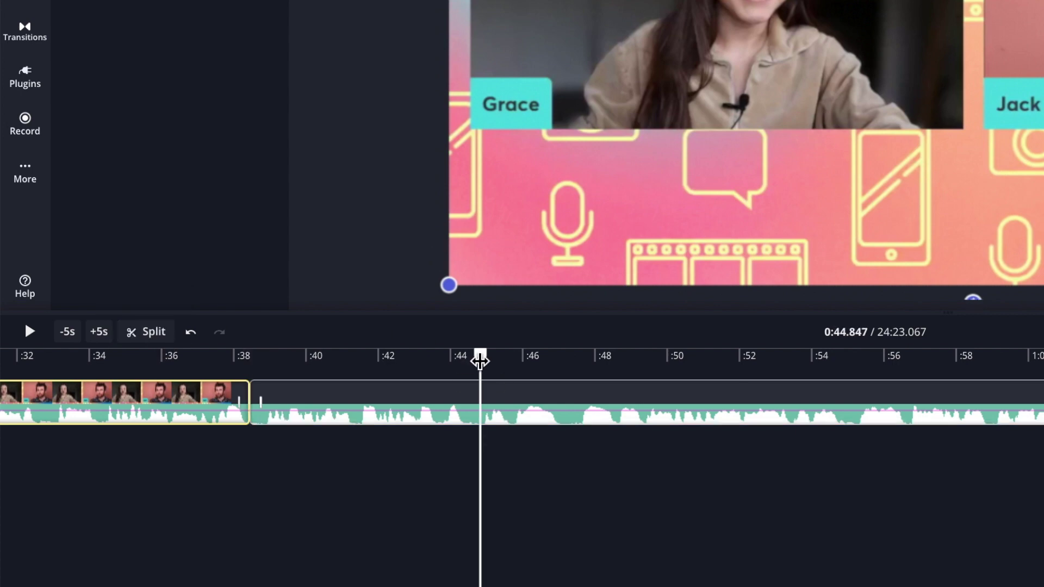
{"action": "left_click", "coordinate": [143, 333]}
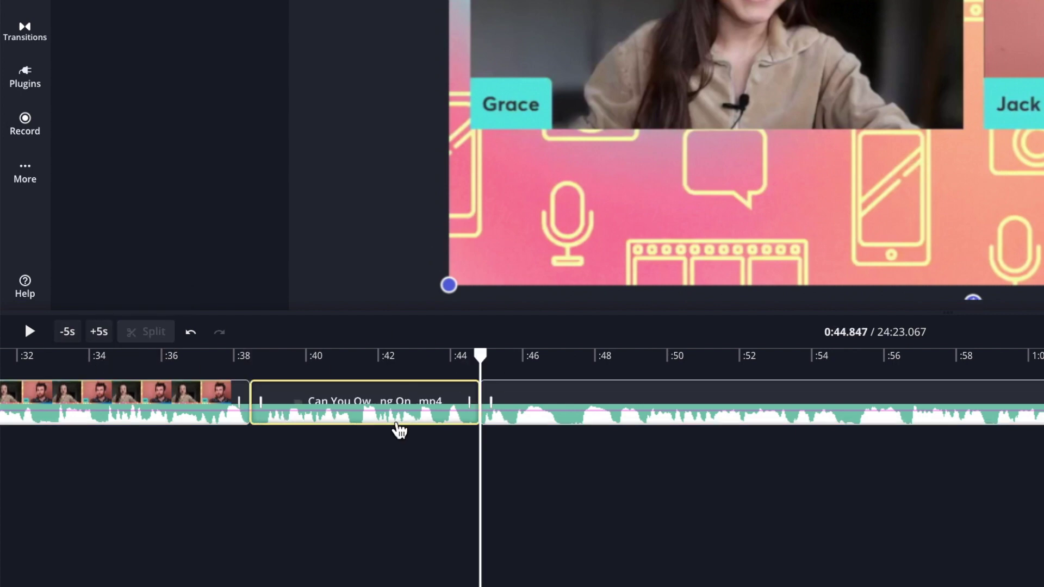
{"action": "key", "text": "BackSpace"}
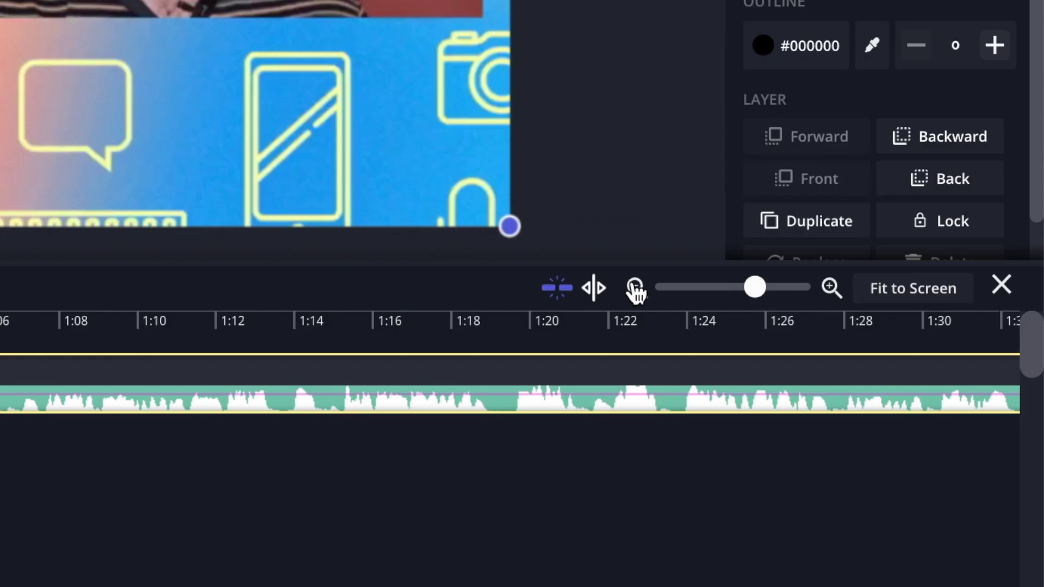
- Turn on Ripple Mode and split the podcast clip at 0:44
{"action": "left_click", "coordinate": [600, 291]}
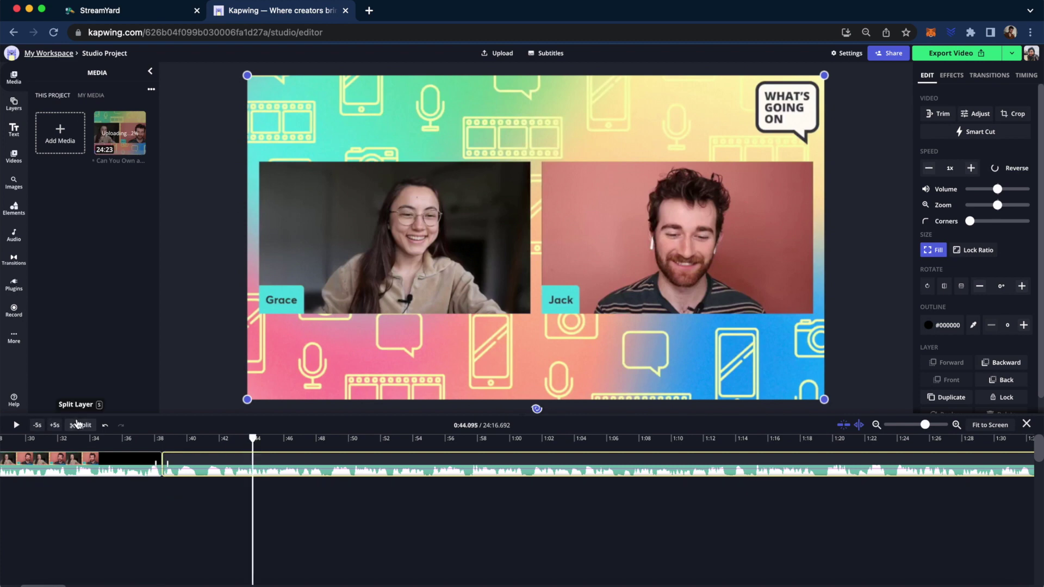
{"action": "left_click", "coordinate": [194, 467]}
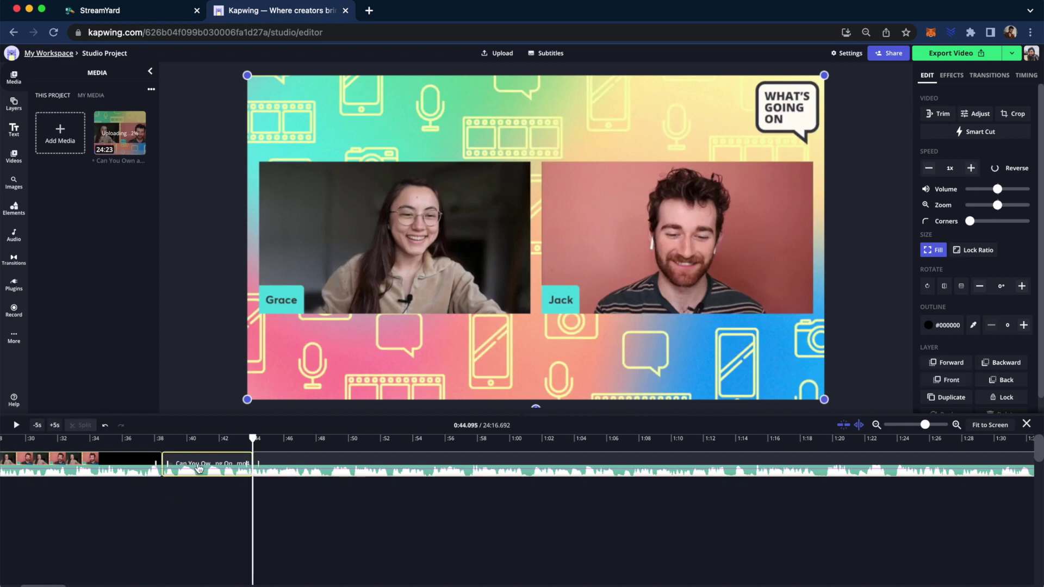
{"action": "left_click", "coordinate": [21, 237]}
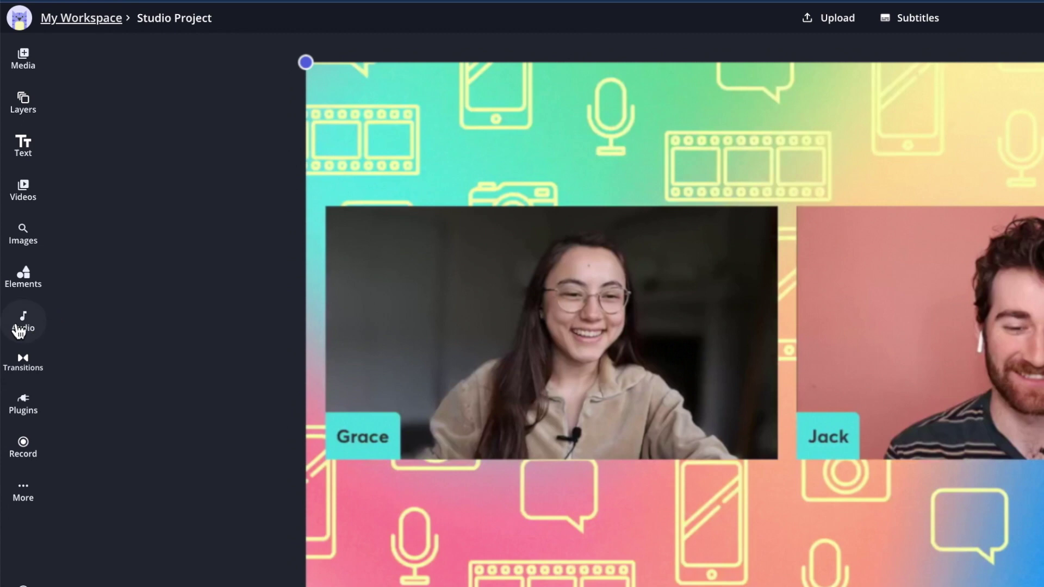
- Open the Audio library and scroll through its free music tracks and back to the top
{"action": "left_click", "coordinate": [20, 330]}
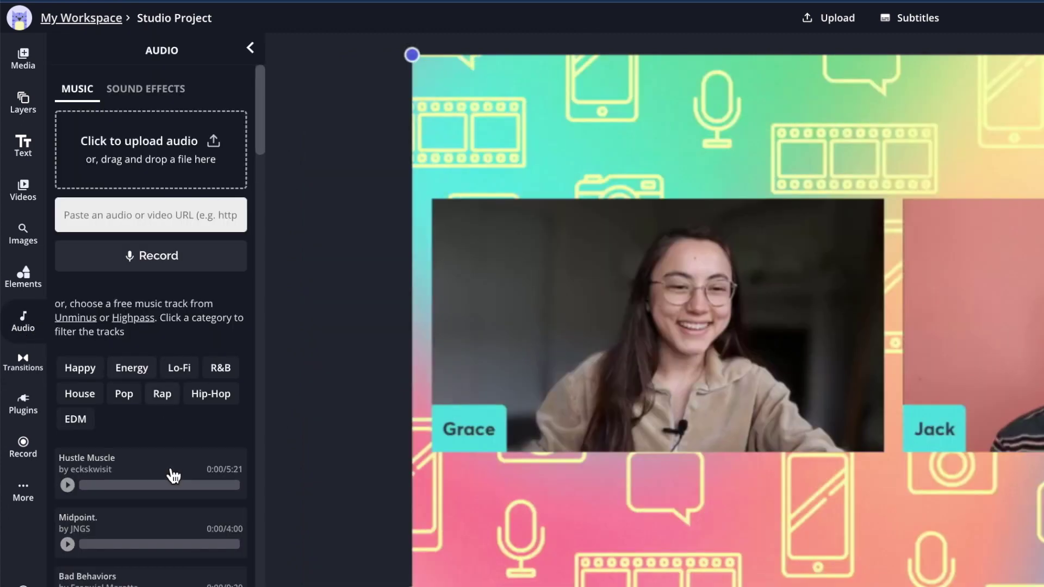
{"action": "scroll", "coordinate": [172, 476], "scroll_direction": "down", "scroll_amount": 20}
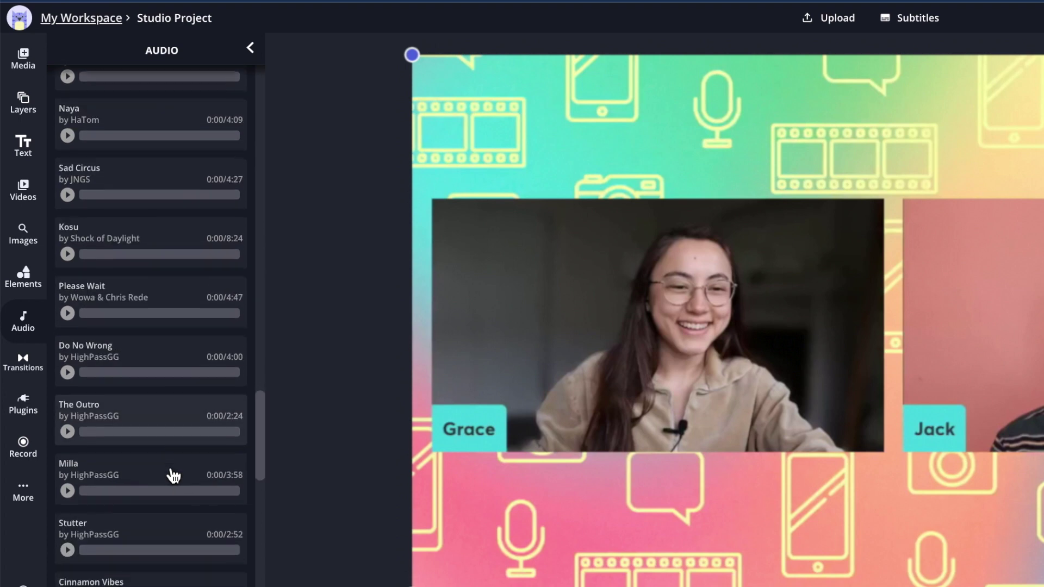
{"action": "scroll", "coordinate": [171, 475], "scroll_direction": "up", "scroll_amount": 20}
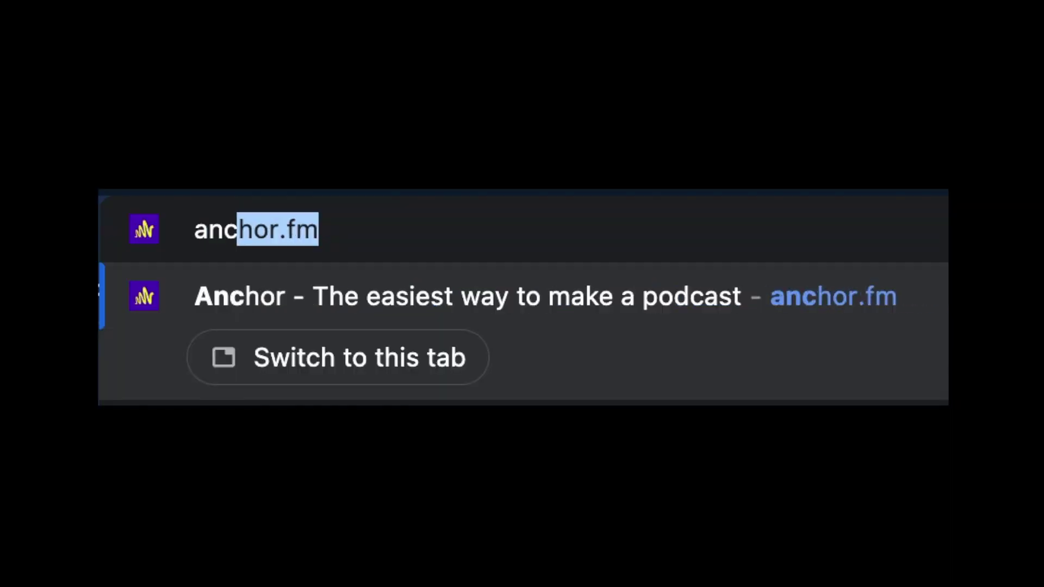
- Load anchor.fm in the browser to reach the 'Welcome back to Anchor' login page
{"action": "type", "text": "hor.c"}
{"action": "key", "text": "BackSpace"}
{"action": "type", "text": "fm"}
{"action": "key", "text": "Return"}
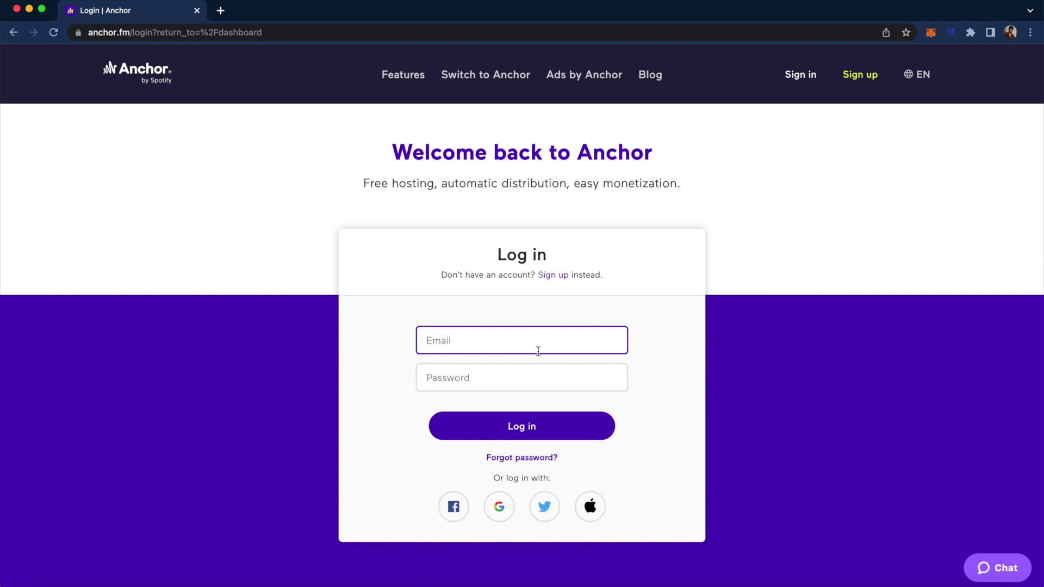
- Switch to Anchor's sign-up form and look over its fields
{"action": "left_click", "coordinate": [859, 74]}
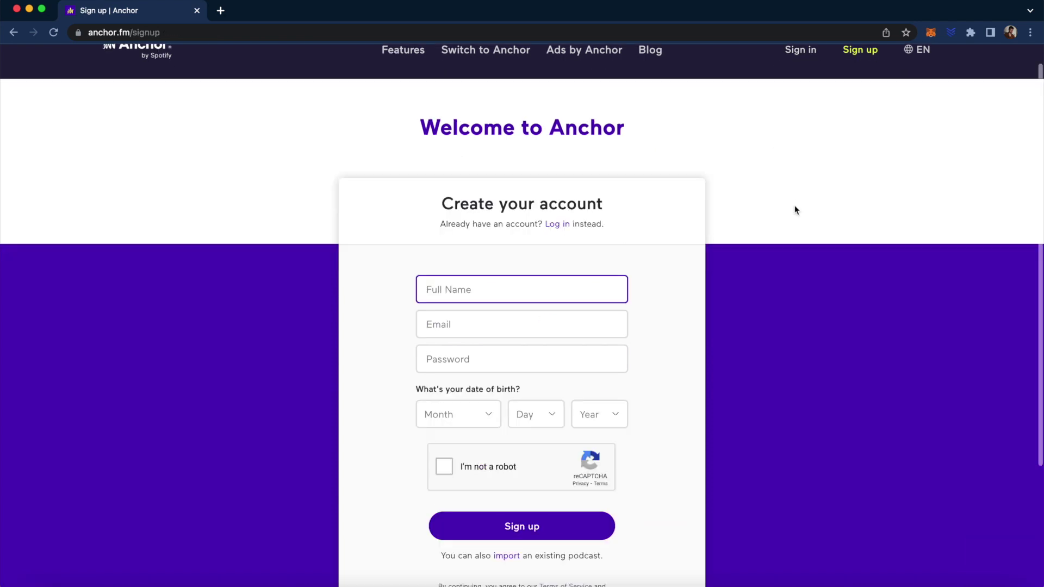
{"action": "scroll", "coordinate": [832, 102], "scroll_direction": "down", "scroll_amount": 3}
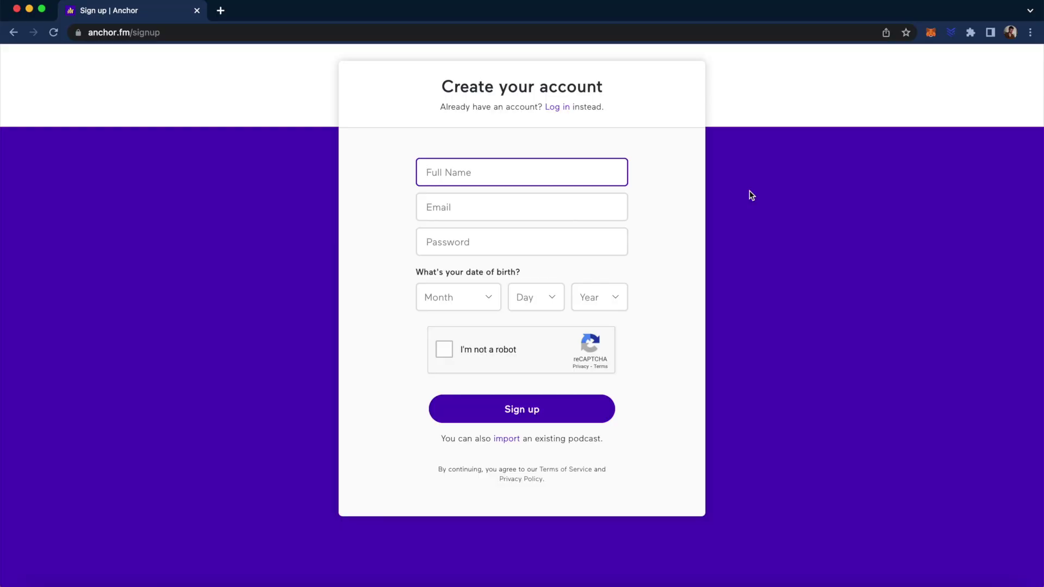
{"action": "scroll", "coordinate": [751, 196], "scroll_direction": "up", "scroll_amount": 3}
{"action": "scroll", "coordinate": [813, 217], "scroll_direction": "down", "scroll_amount": 3}
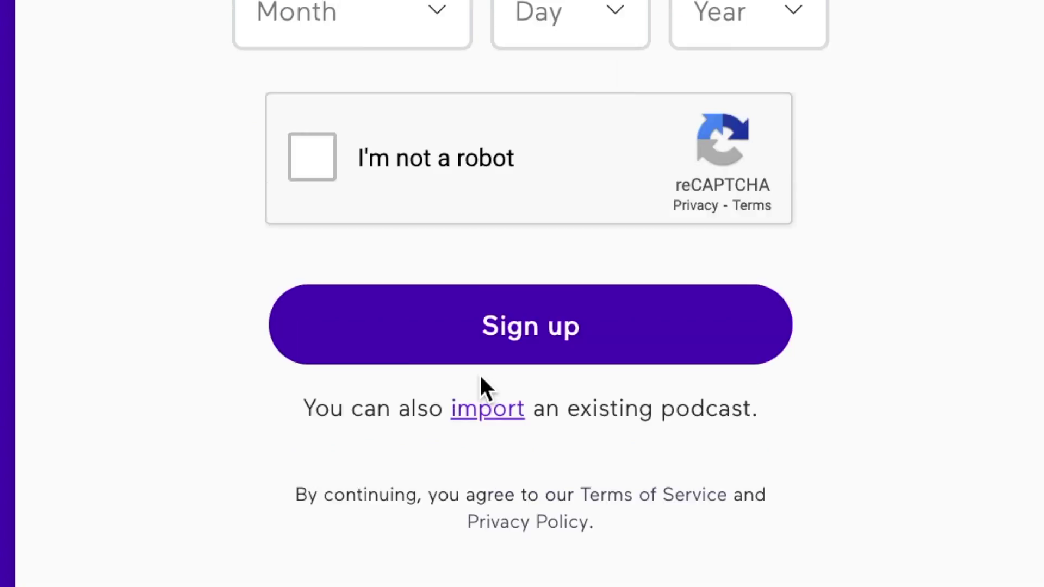
- Look over the podcast import page's name/RSS search, then sign in with Google
{"action": "left_click", "coordinate": [485, 374]}
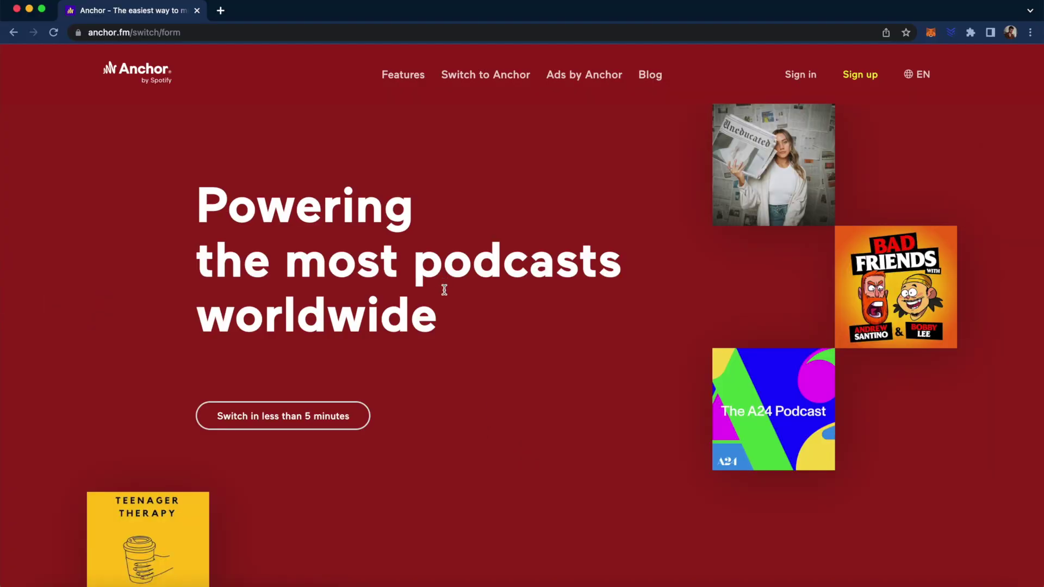
{"action": "left_click", "coordinate": [257, 419]}
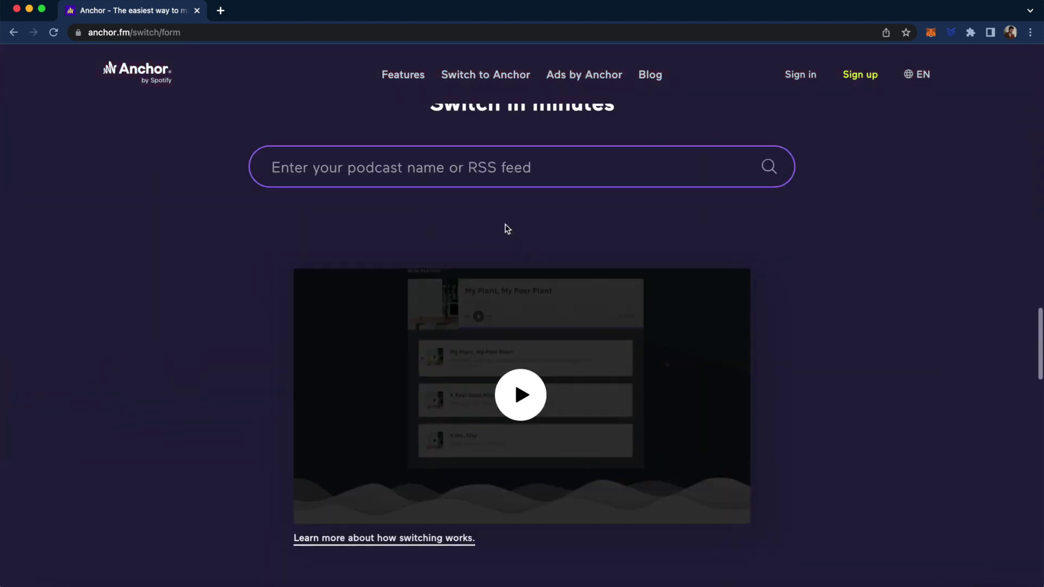
{"action": "scroll", "coordinate": [490, 390], "scroll_direction": "down", "scroll_amount": 1}
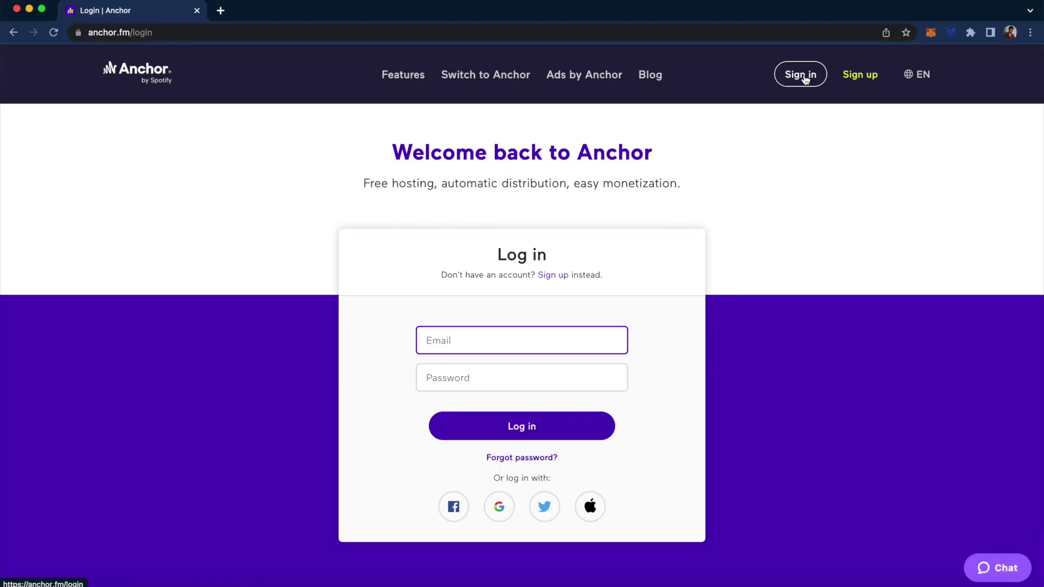
{"action": "scroll", "coordinate": [695, 404], "scroll_direction": "down", "scroll_amount": 2}
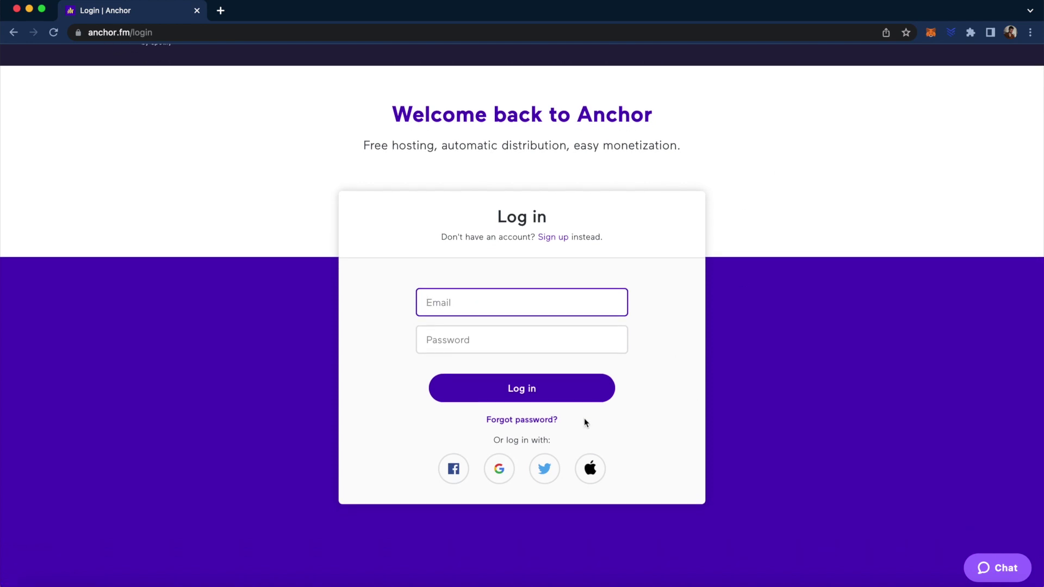
{"action": "left_click", "coordinate": [499, 469]}
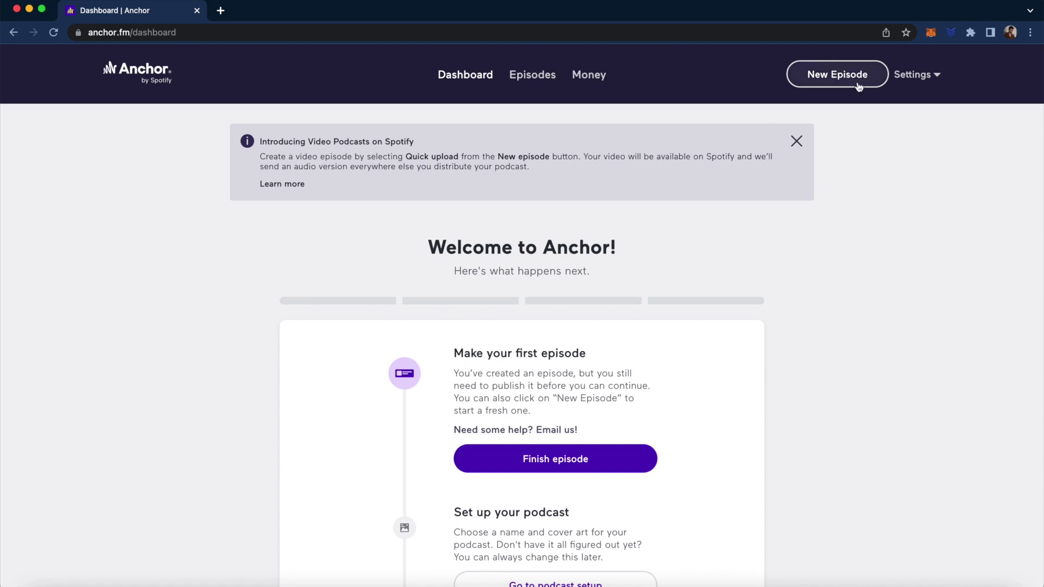
- Start a new Anchor episode by quick-uploading the mp4 file
{"action": "left_click", "coordinate": [831, 78]}
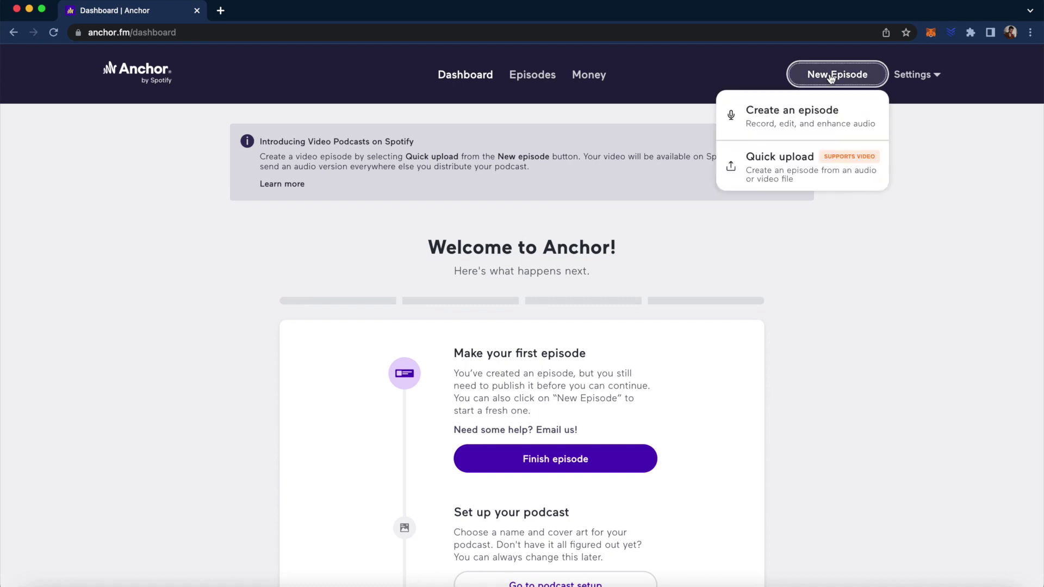
{"action": "left_click", "coordinate": [785, 163]}
{"action": "key", "text": "Return"}
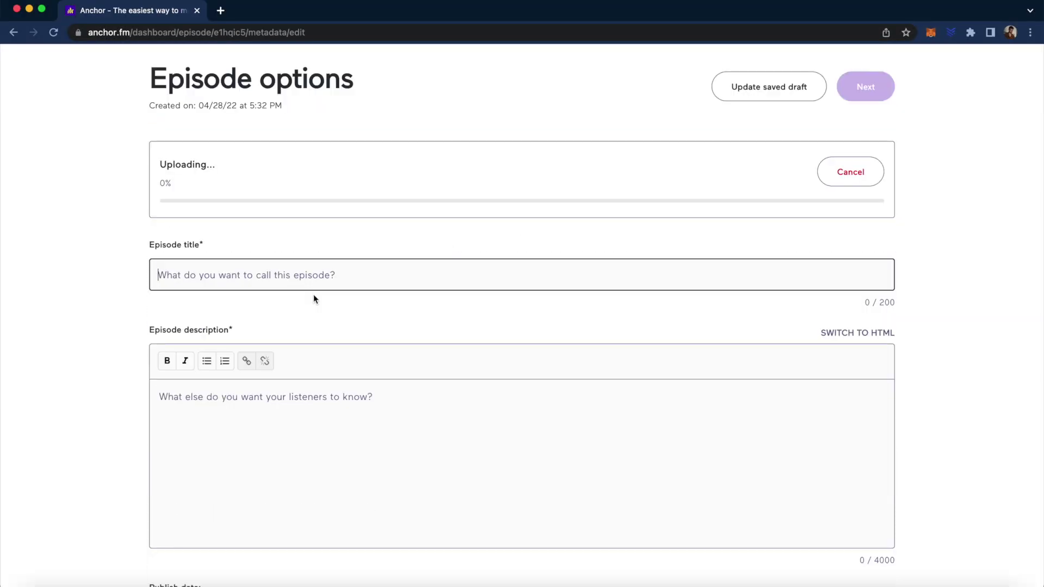
- Title the episode 'My Podcast' with description 'My podcast', leaving the publish date unchanged
{"action": "type", "text": "My Podcast"}
{"action": "key", "text": "Tab"}
{"action": "type", "text": "My podcast"}
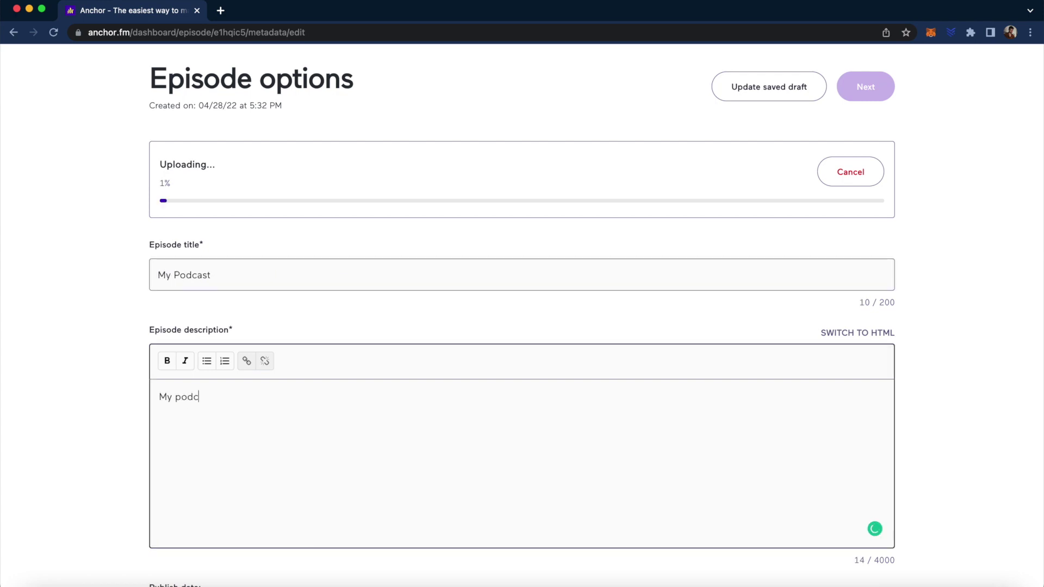
{"action": "key", "text": "Tab"}
{"action": "left_click", "coordinate": [187, 305]}
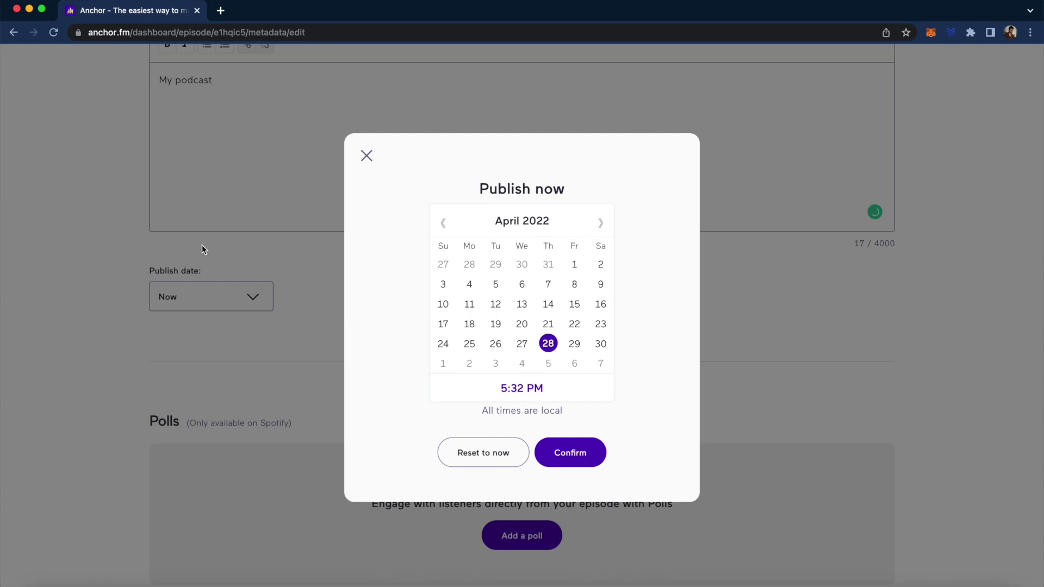
{"action": "left_click", "coordinate": [366, 156]}
{"action": "scroll", "coordinate": [427, 337], "scroll_direction": "down", "scroll_amount": 5}
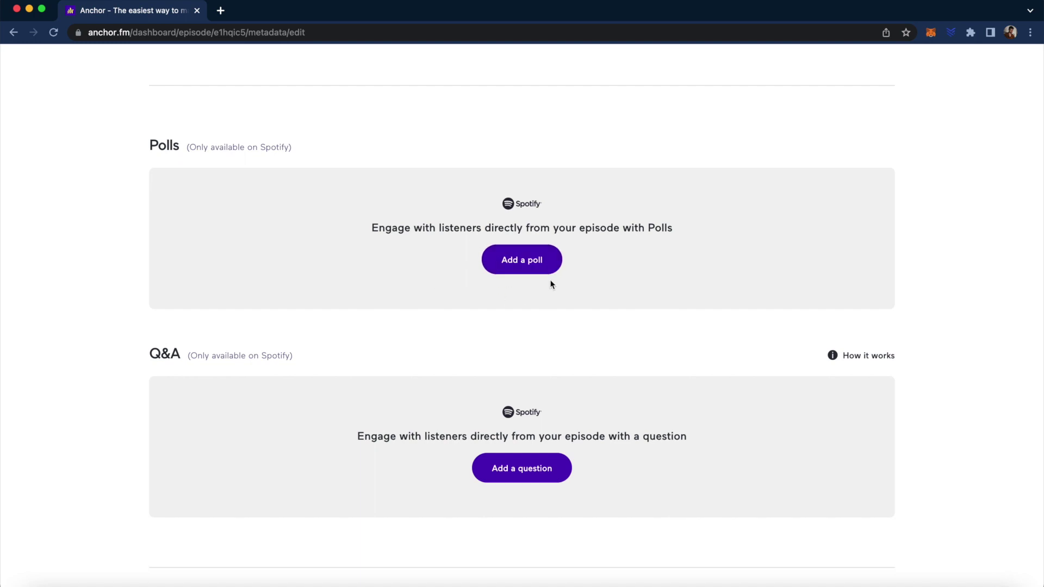
{"action": "scroll", "coordinate": [556, 451], "scroll_direction": "down", "scroll_amount": 3}
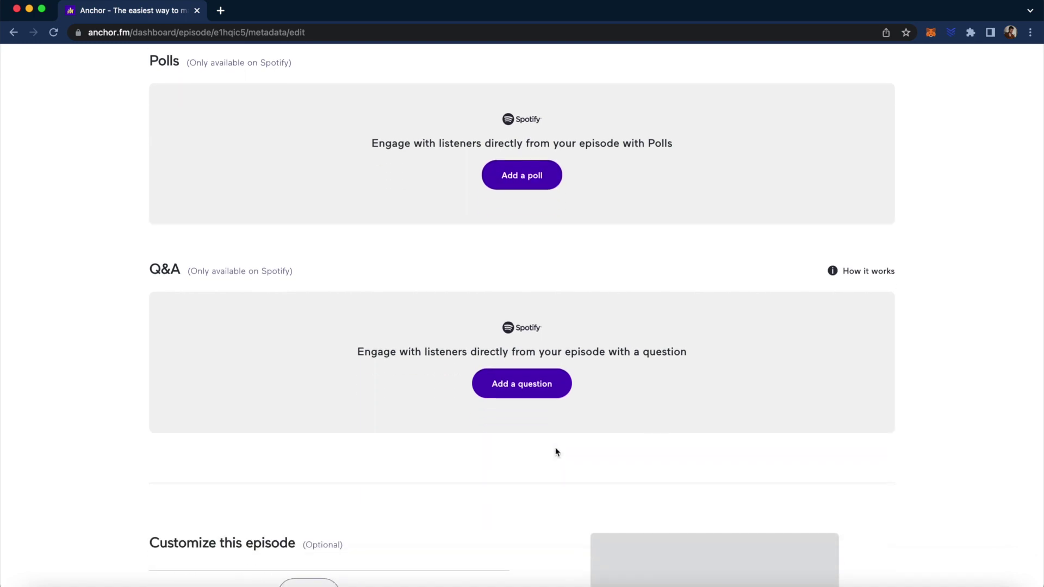
{"action": "scroll", "coordinate": [536, 414], "scroll_direction": "down", "scroll_amount": 10}
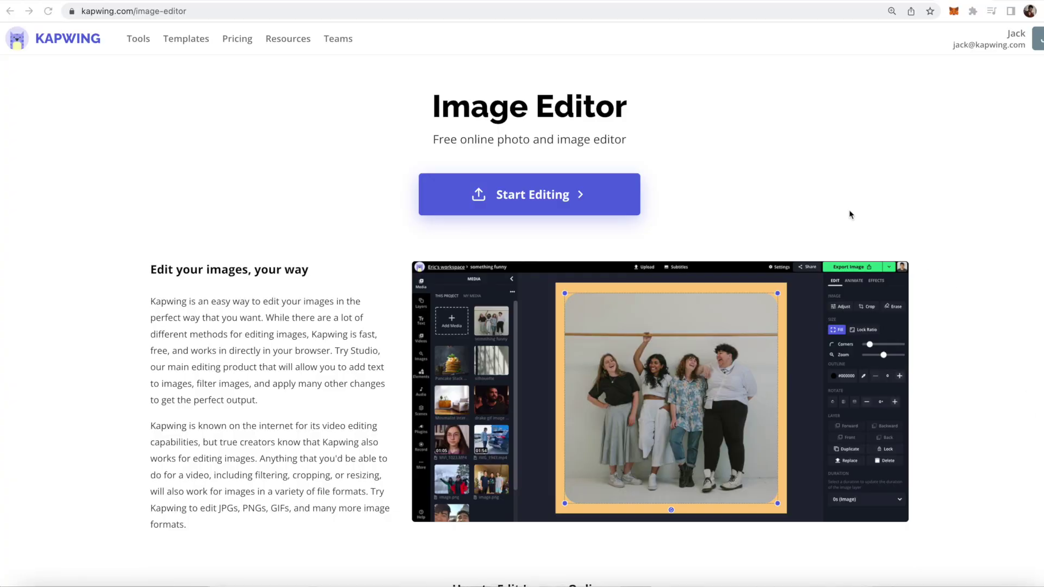
- Choose Start Editing on Kapwing's Image Editor page to open the Studio
{"action": "left_click", "coordinate": [581, 197]}
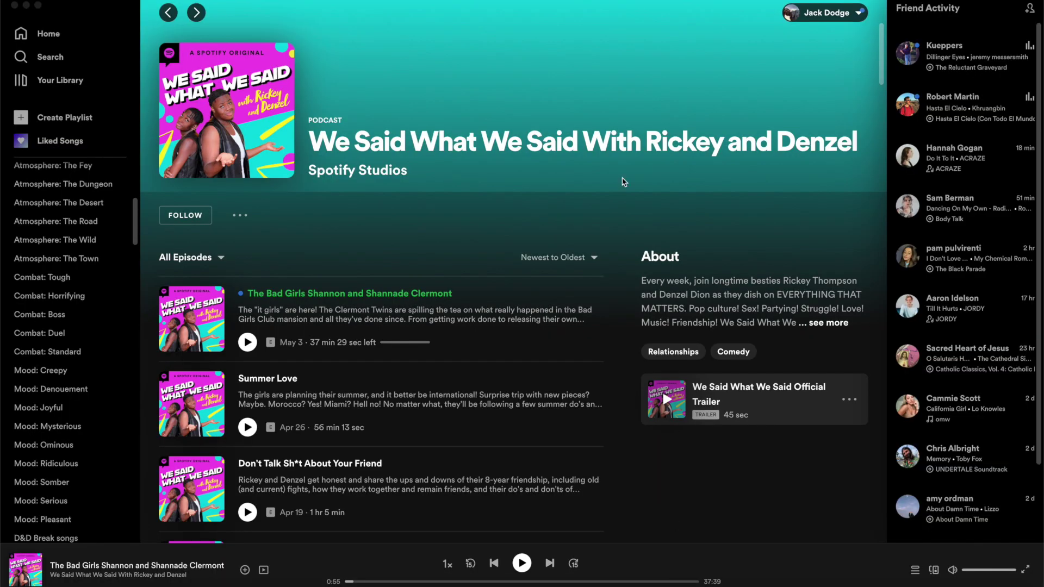
- Play the newest We Said What We Said episode and show its video full screen
{"action": "left_click", "coordinate": [393, 60]}
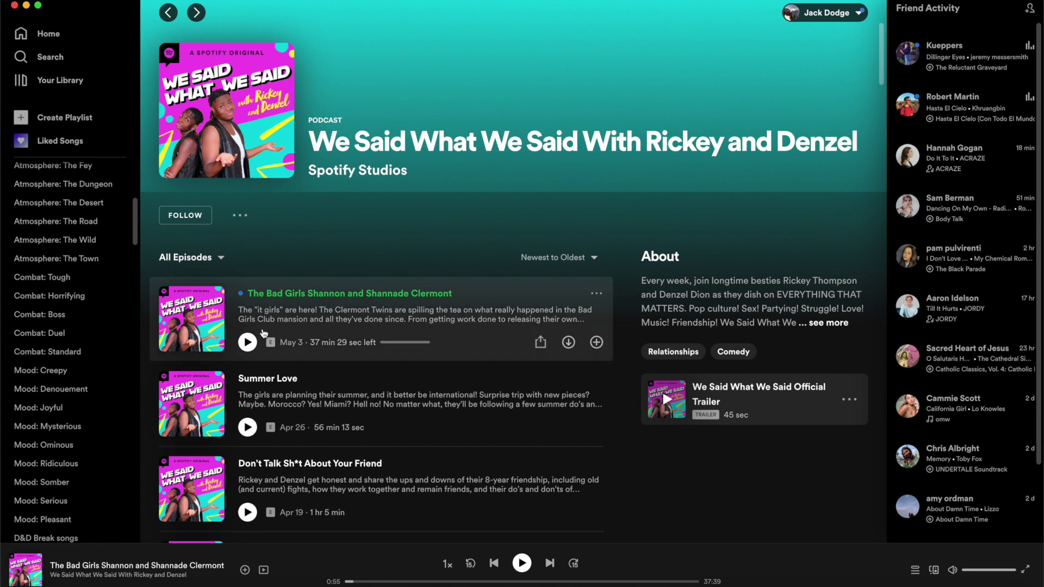
{"action": "left_click", "coordinate": [248, 342]}
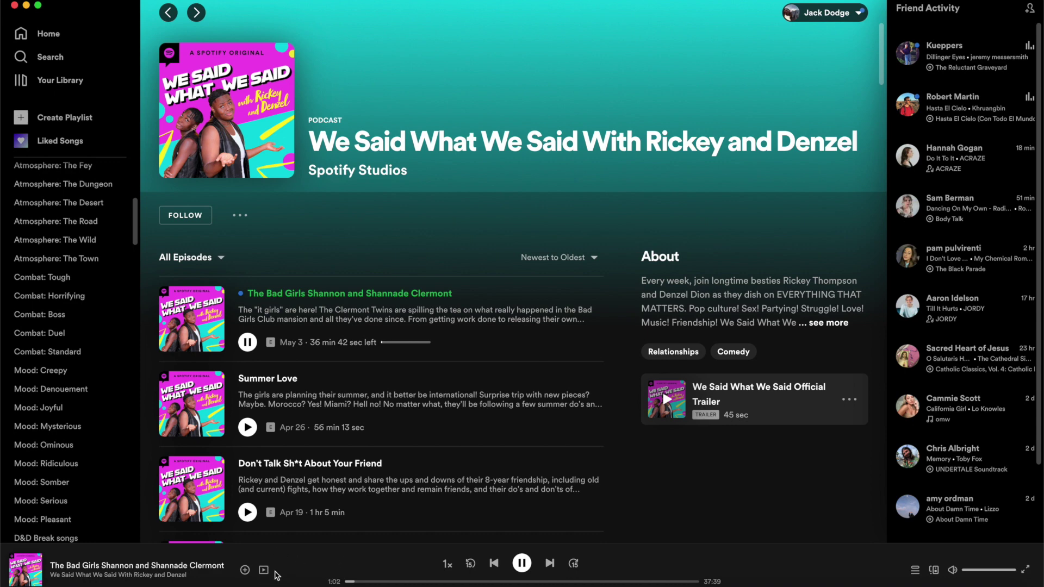
{"action": "left_click", "coordinate": [264, 571]}
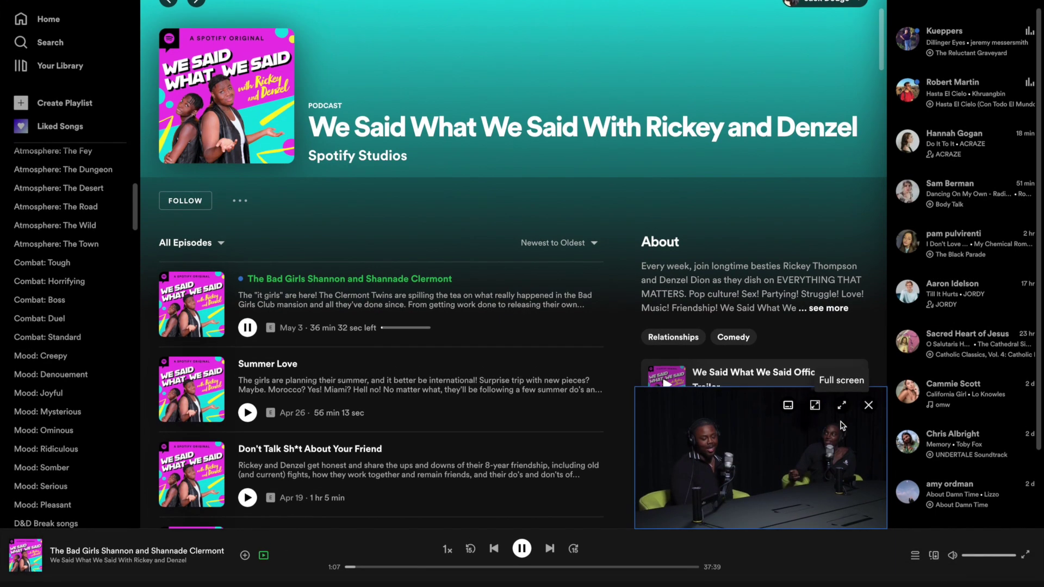
{"action": "left_click", "coordinate": [841, 408]}
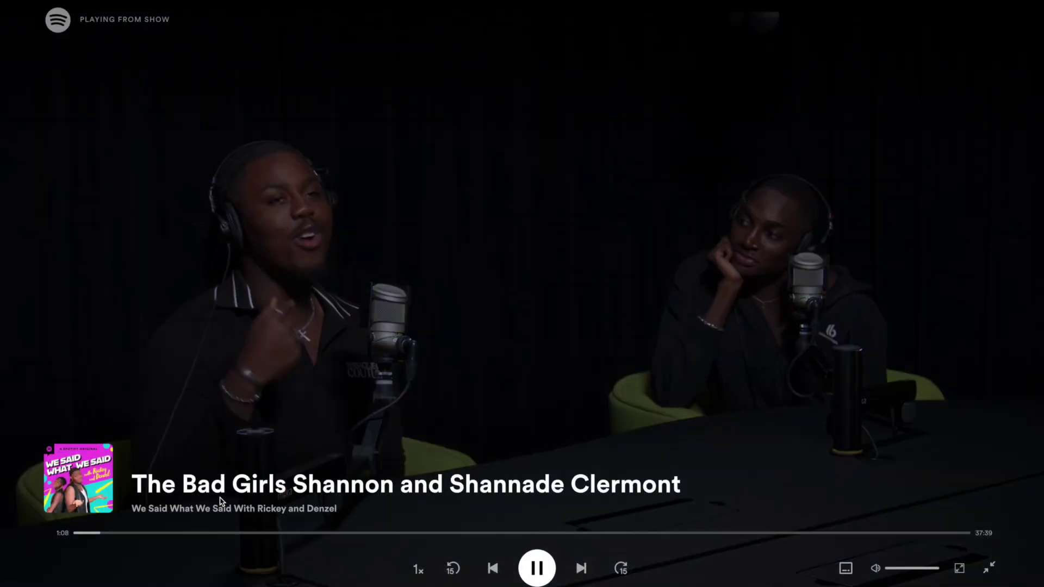